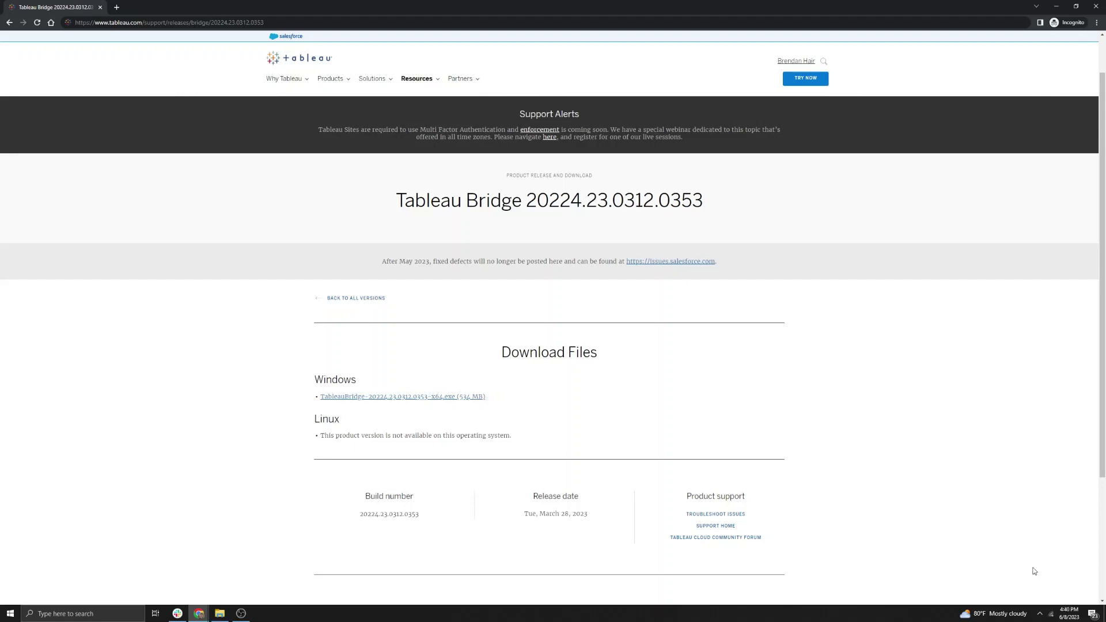
# Exit the Tableau Bridge client with 'Exit client and stop activities', then check running services
pyautogui.click(1040, 614)
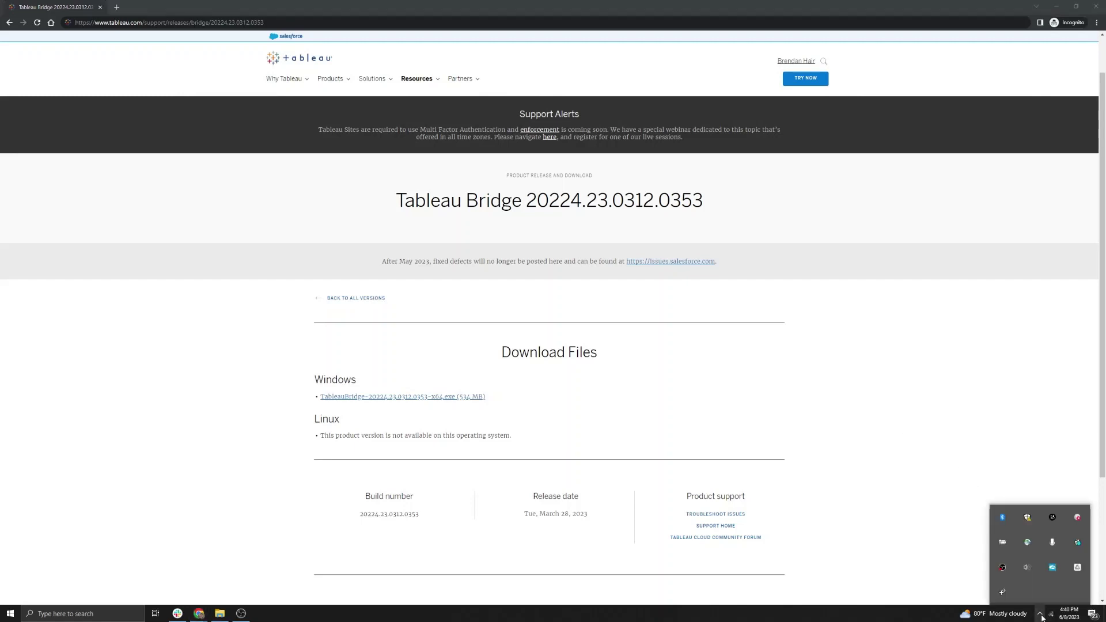
pyautogui.rightClick(1005, 594)
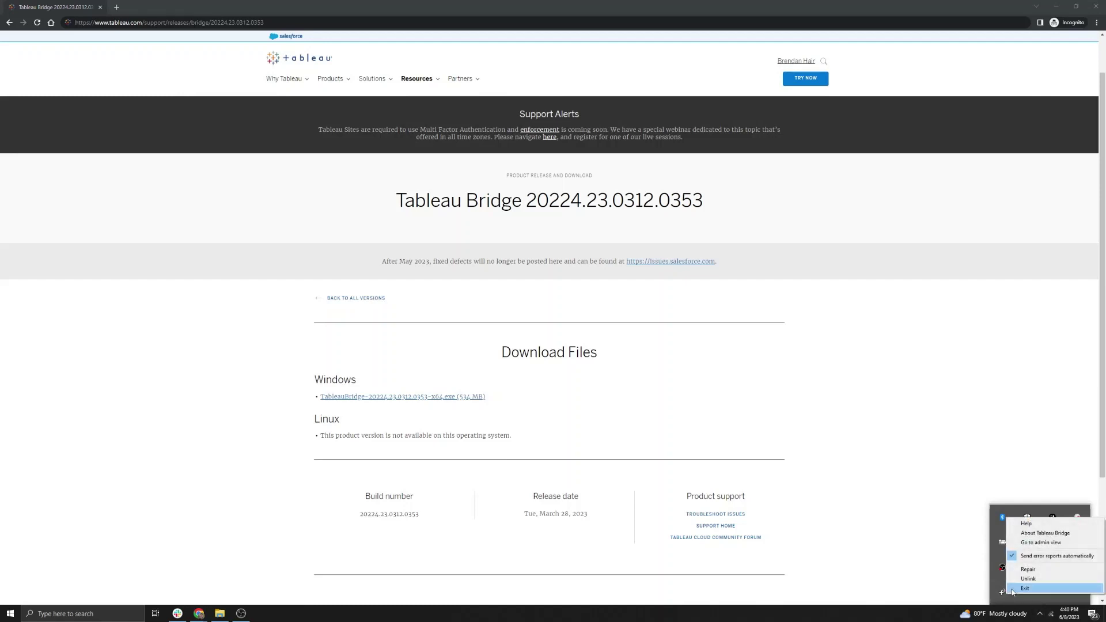
pyautogui.click(1013, 590)
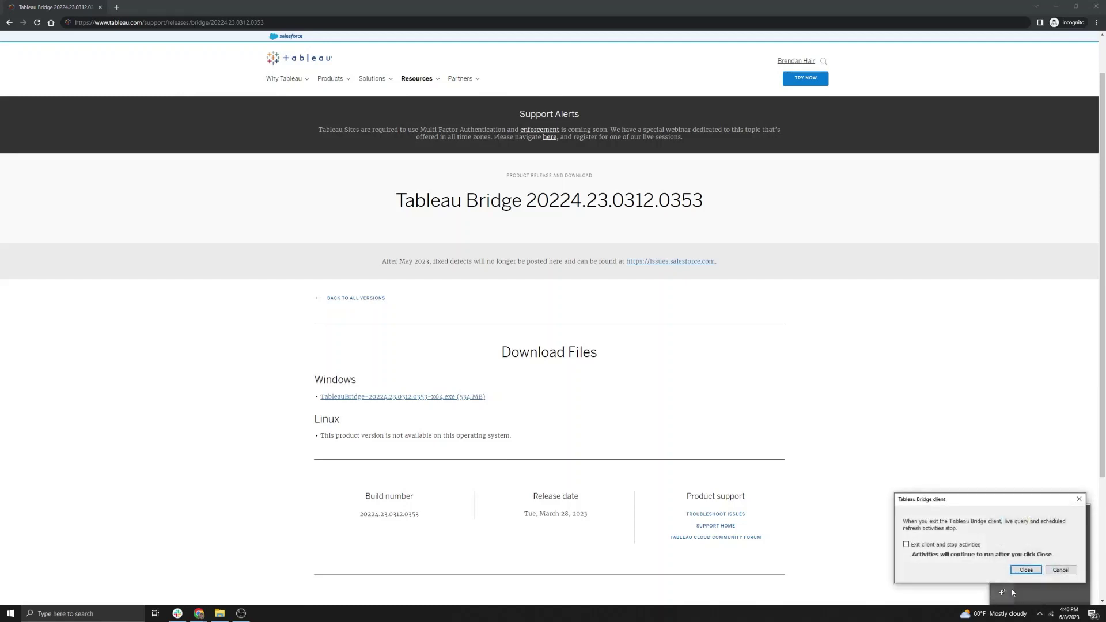
pyautogui.click(906, 545)
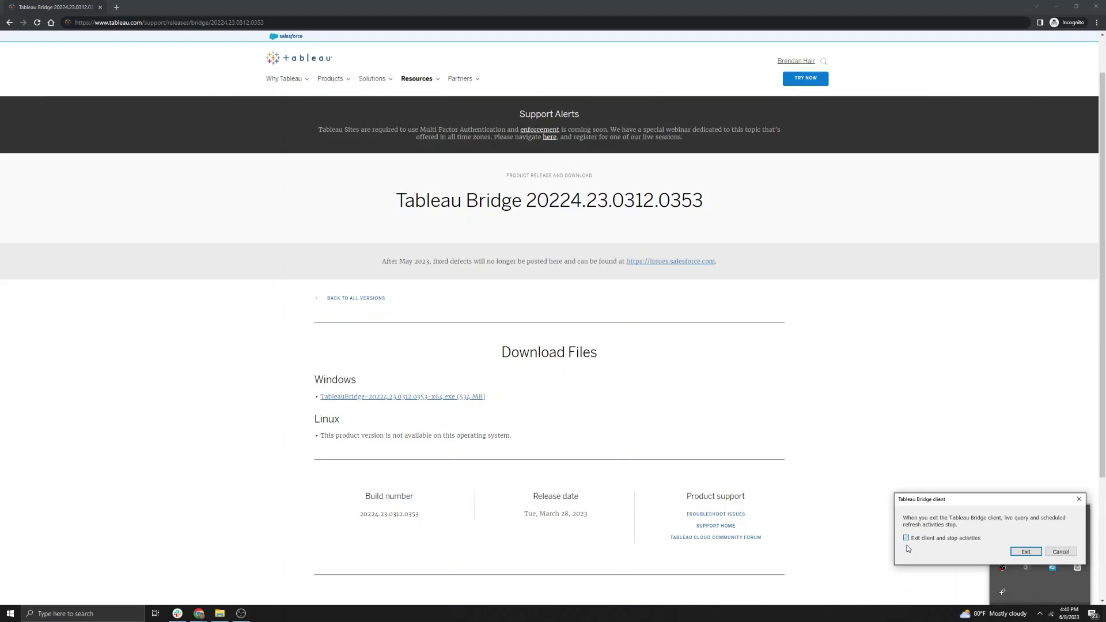
pyautogui.click(1018, 552)
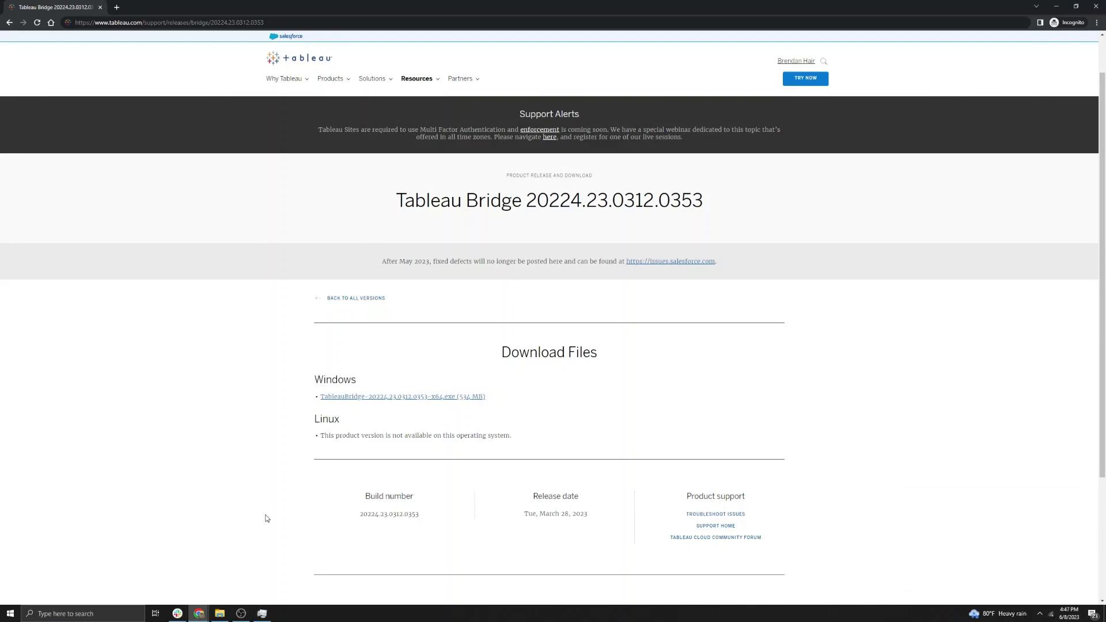
pyautogui.click(262, 613)
pyautogui.press('super+d')
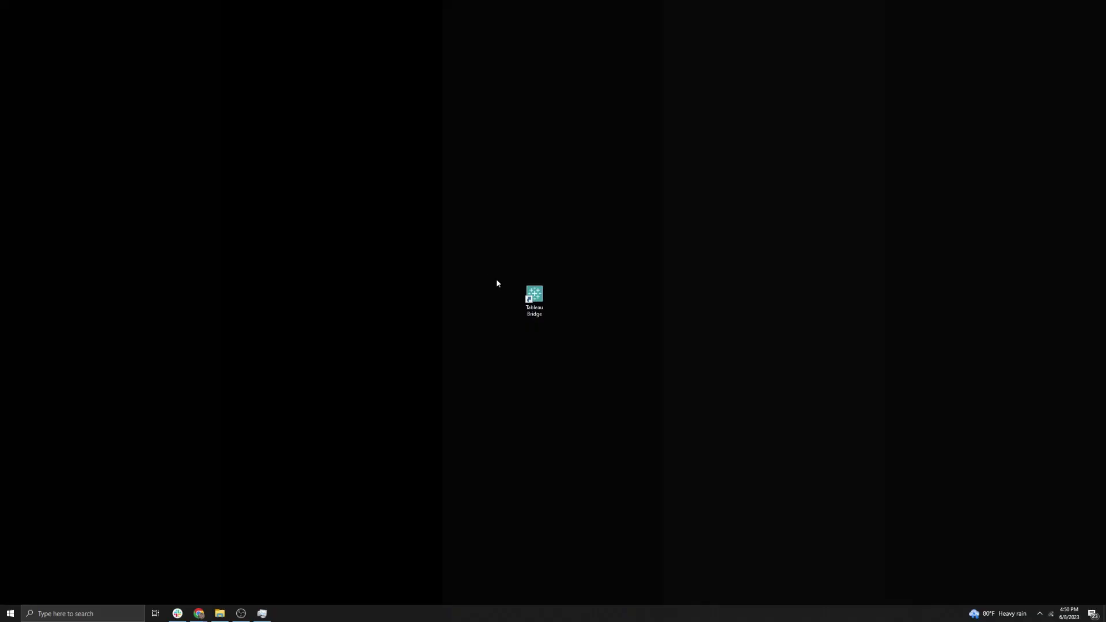
# Relaunch Tableau Bridge from its desktop shortcut and view the About Tableau Bridge version information
pyautogui.click(537, 297)
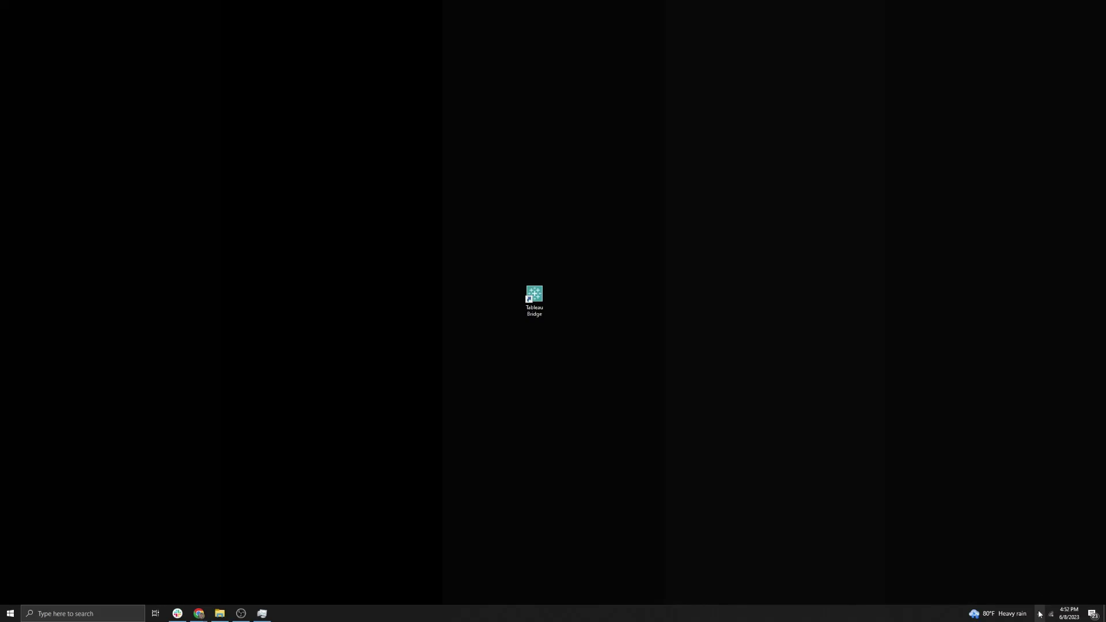
pyautogui.click(1040, 614)
pyautogui.click(1029, 592)
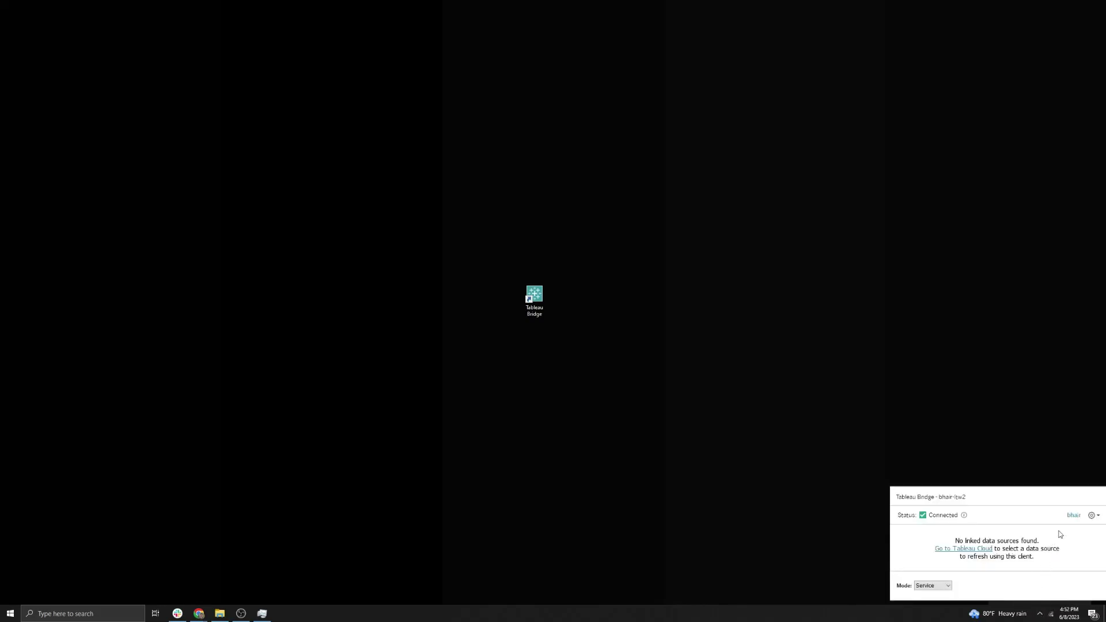
pyautogui.click(1093, 517)
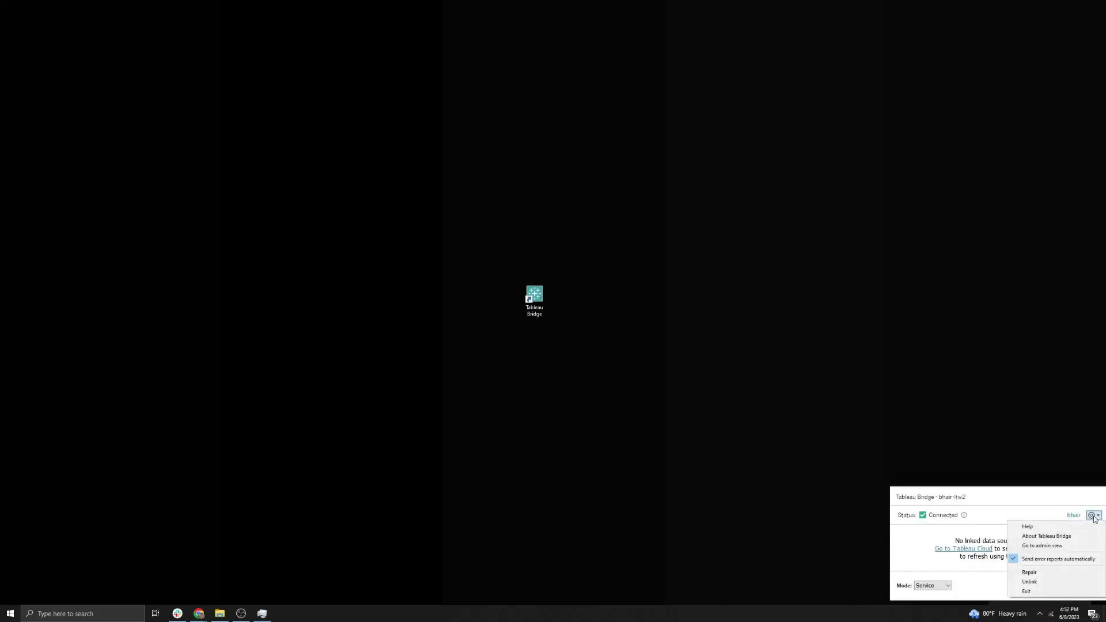
pyautogui.click(1073, 536)
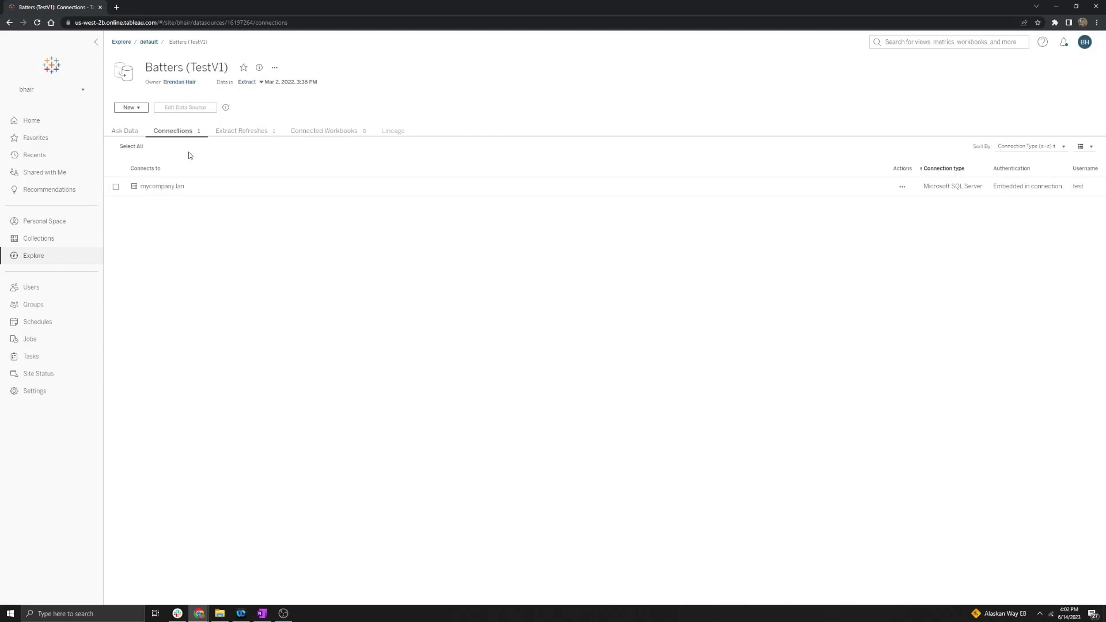
# Save the mycompany.lan connection unchanged as Private network, then view the Extract Refreshes list
pyautogui.click(902, 187)
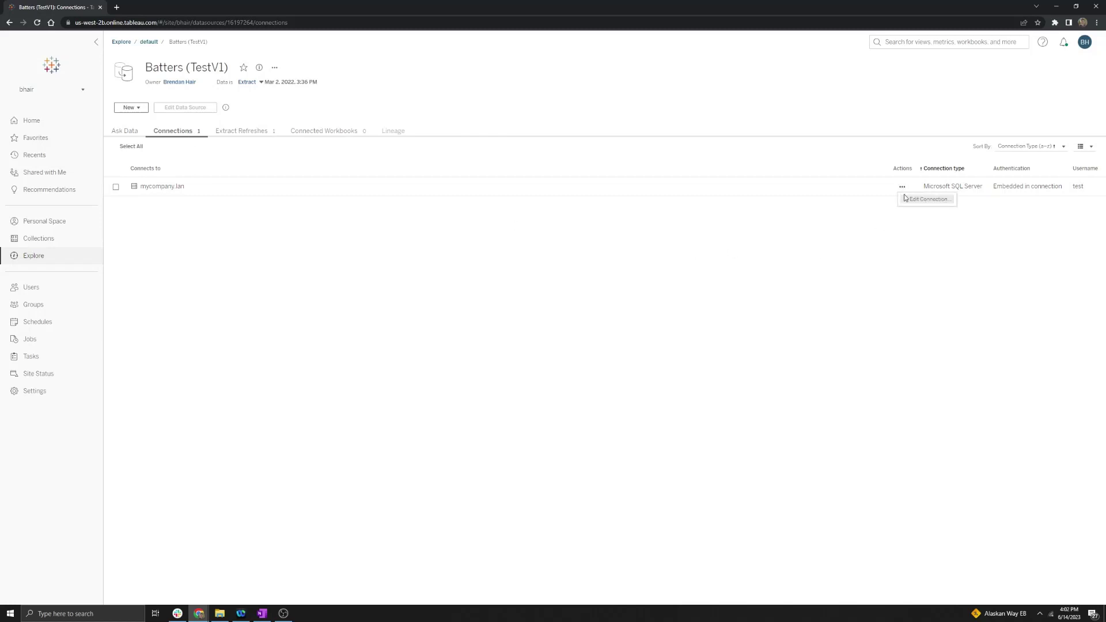
pyautogui.click(927, 199)
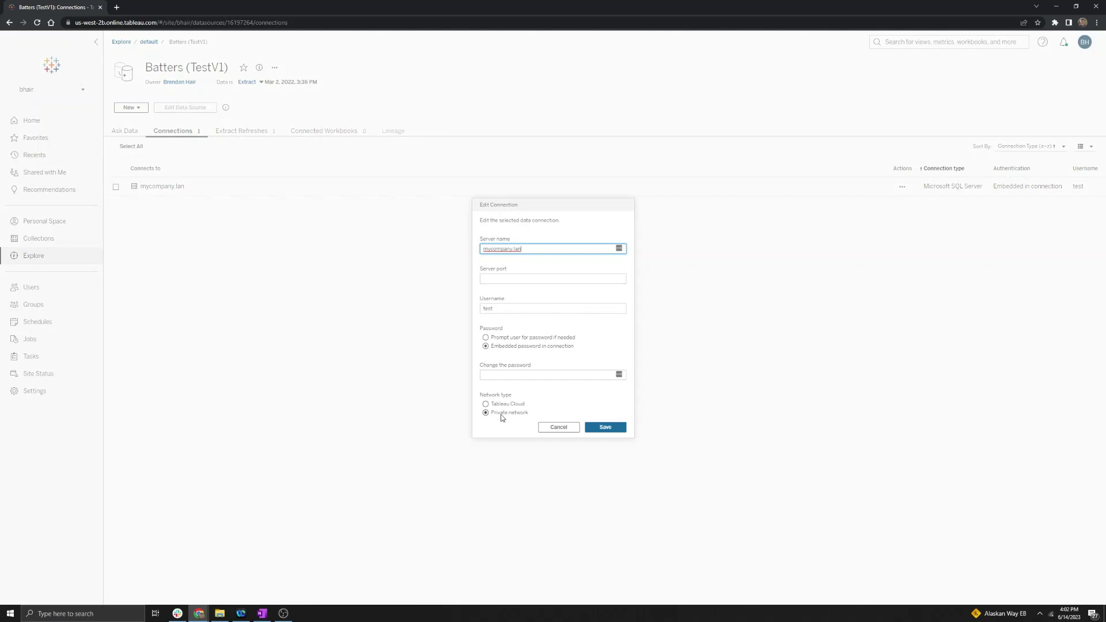
pyautogui.click(591, 431)
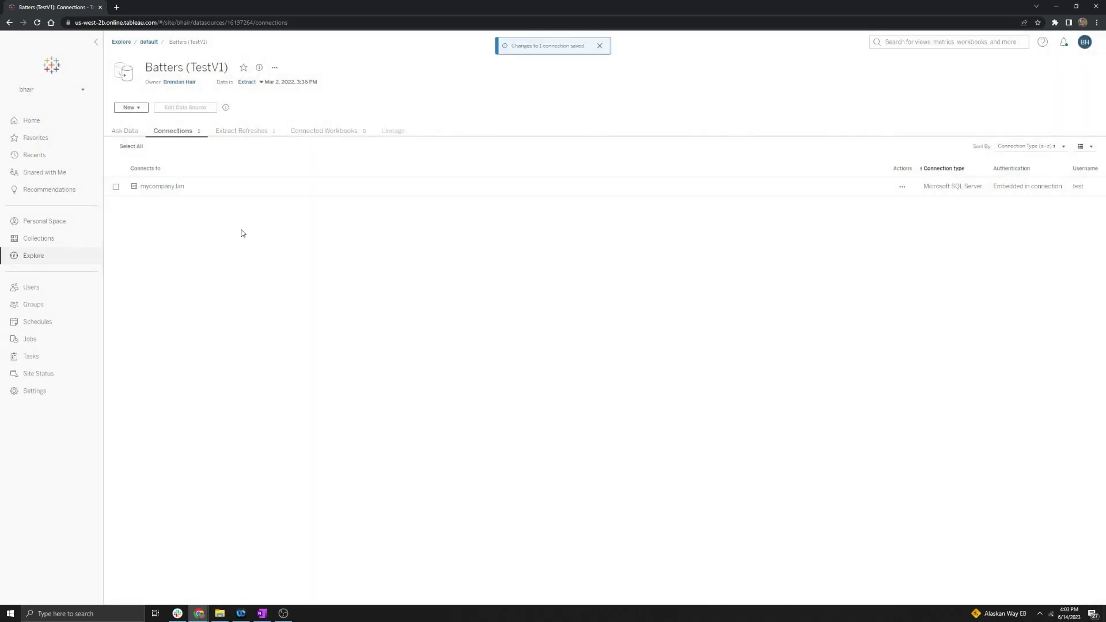
pyautogui.click(236, 132)
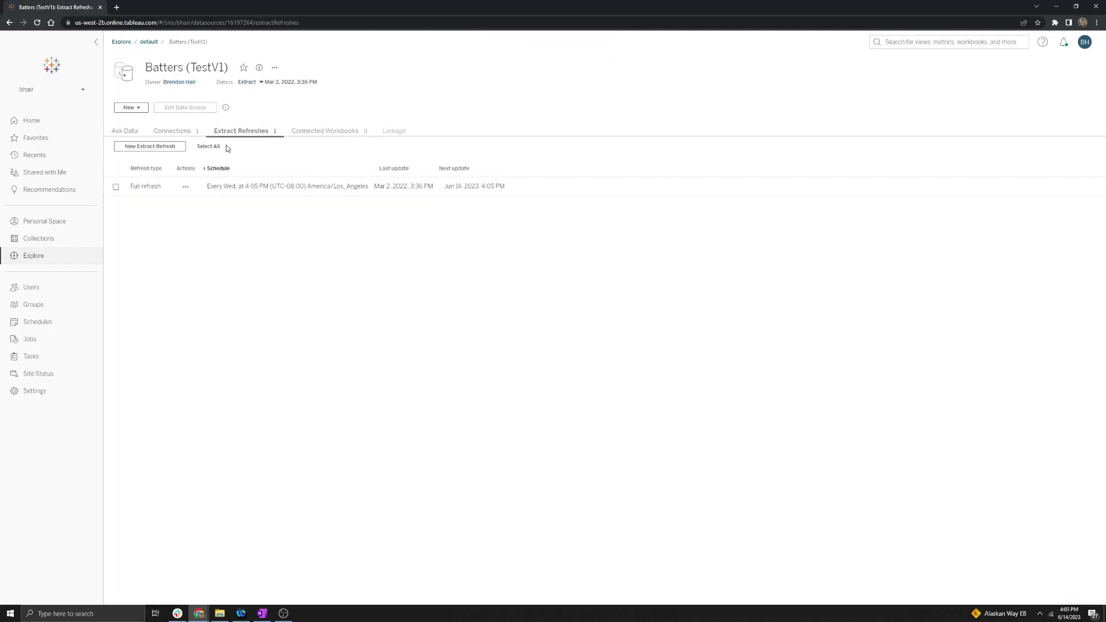
# Replace the existing full refresh with a new weekly Wednesday 4:05 PM full refresh
pyautogui.click(187, 187)
pyautogui.click(197, 225)
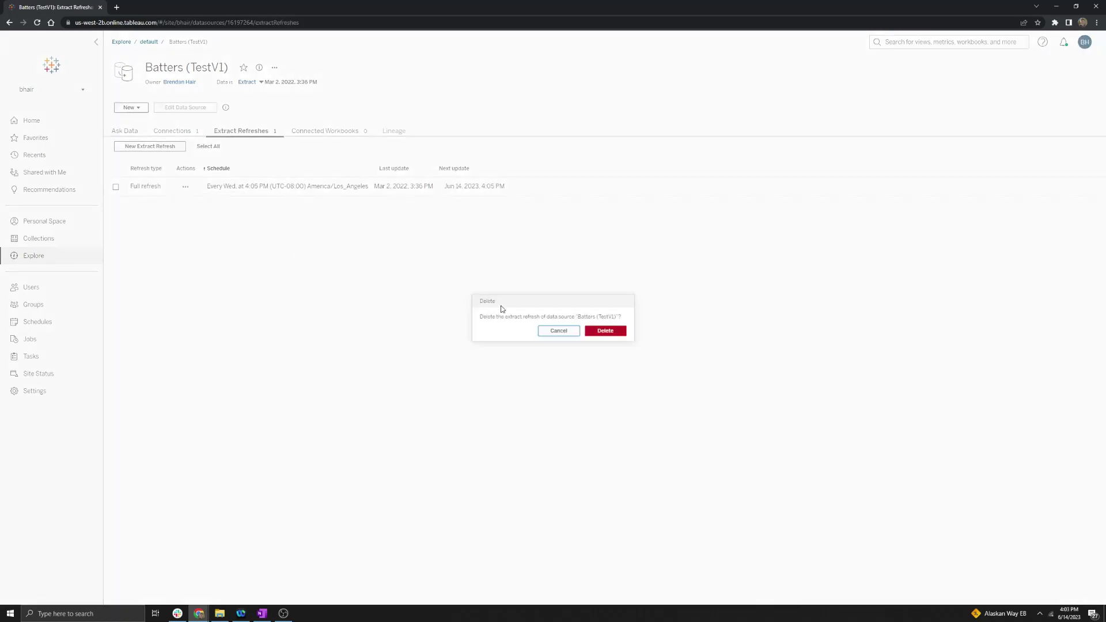
pyautogui.click(603, 330)
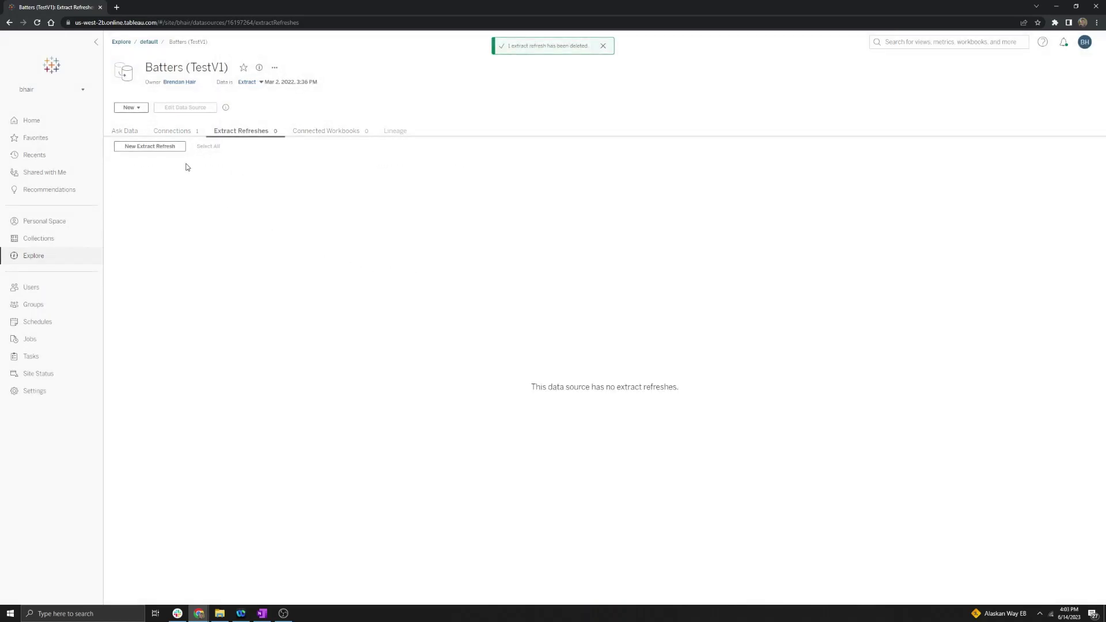
pyautogui.click(169, 148)
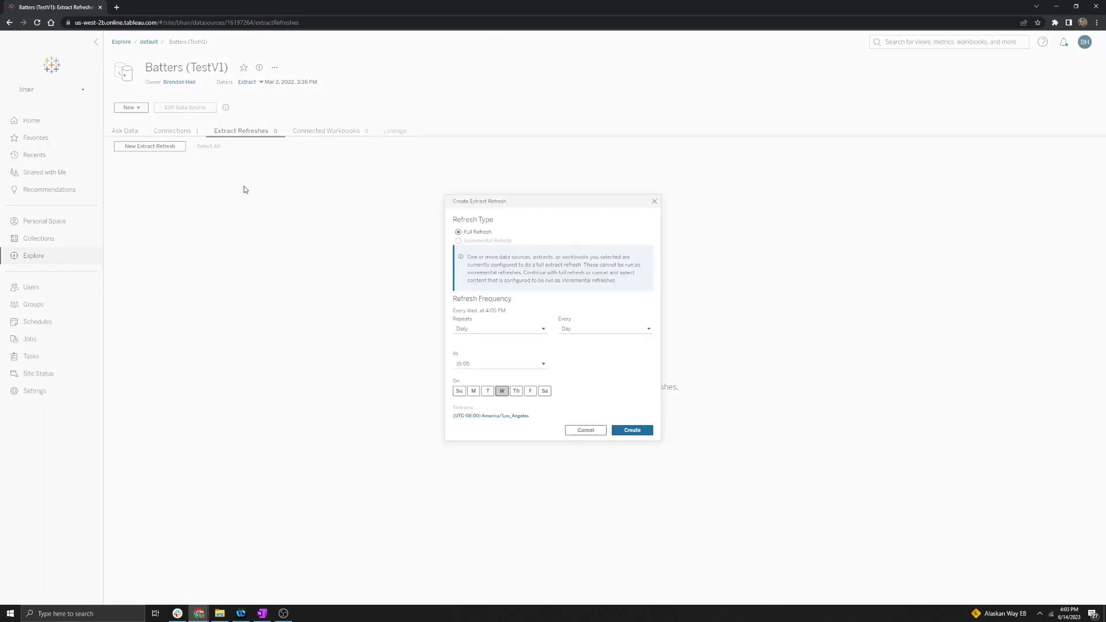
pyautogui.click(640, 431)
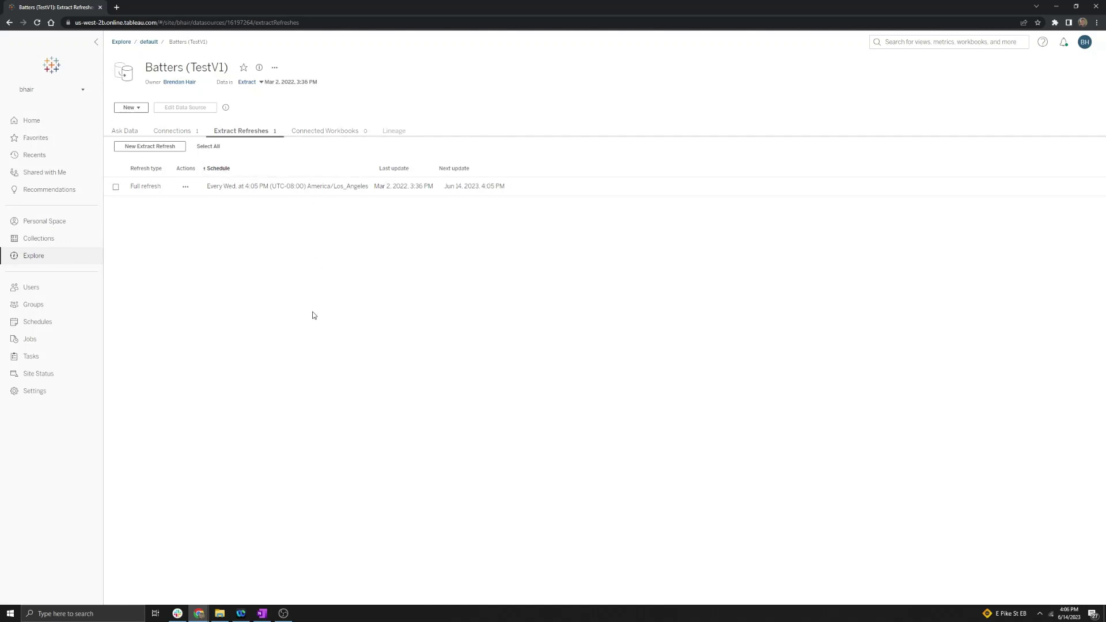
# Run the new full refresh immediately and go to the Jobs list
pyautogui.click(186, 186)
pyautogui.click(194, 202)
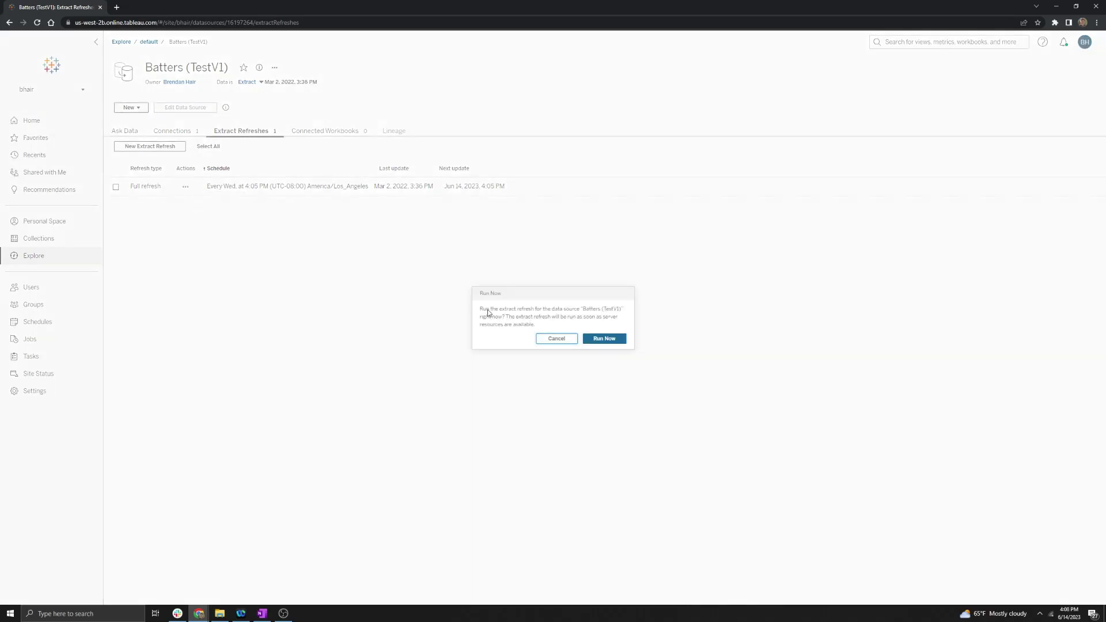
pyautogui.click(585, 339)
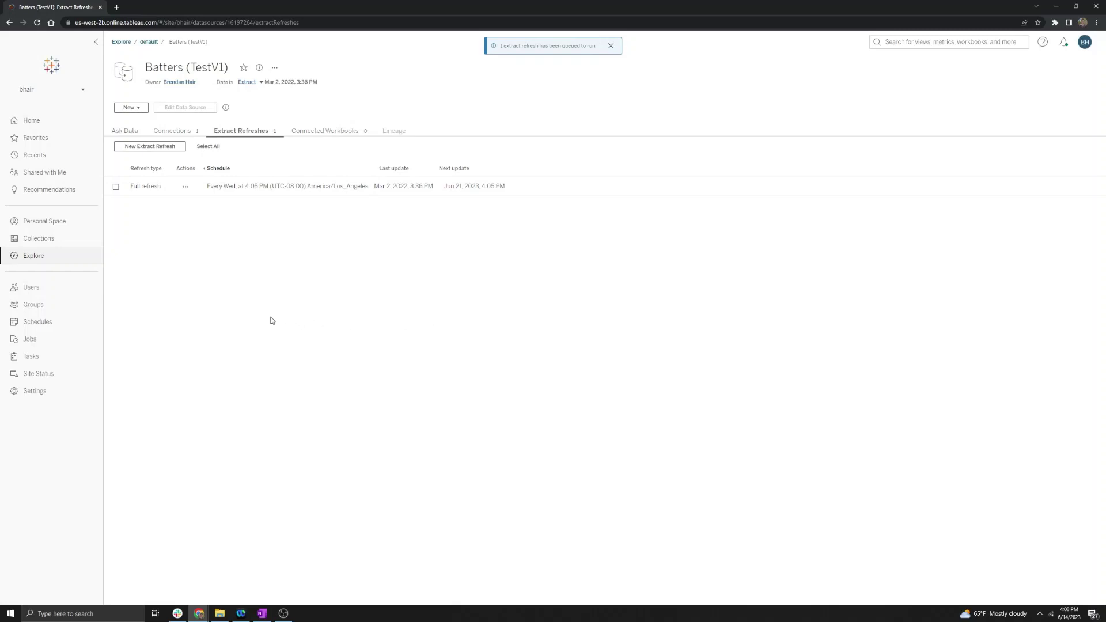
pyautogui.click(66, 344)
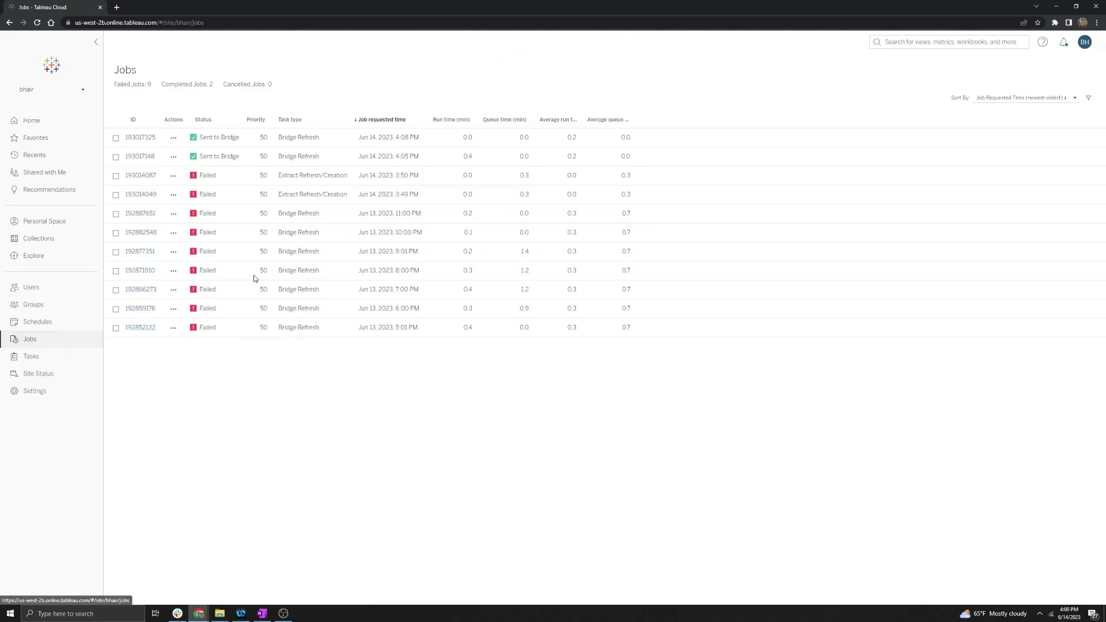
# Read the Failed job's error on the Jobs page, then go to site Settings
pyautogui.moveTo(197, 216)
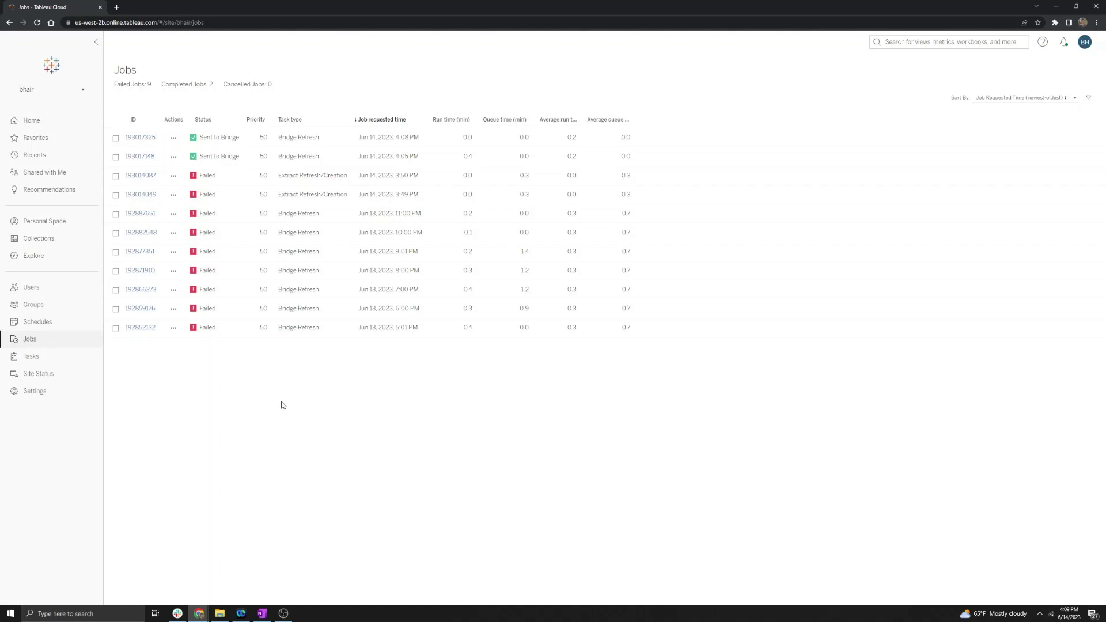
pyautogui.click(74, 397)
# Review the Bridge pools and Private Network Allowlist on the Settings Bridge tab
pyautogui.click(222, 76)
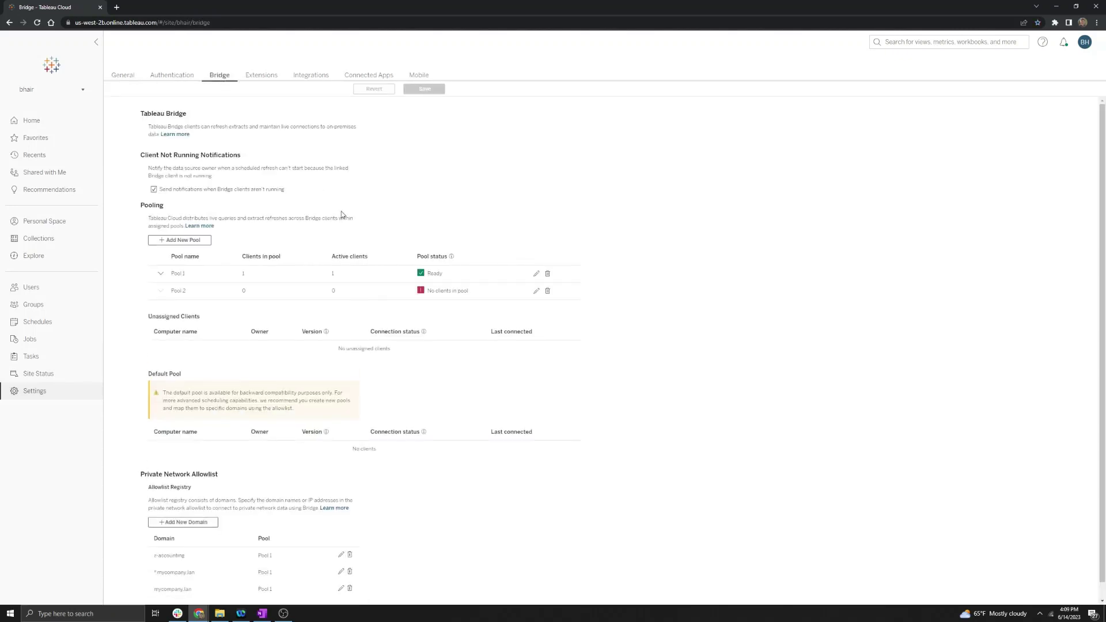
pyautogui.scroll(-1, 576, 368)
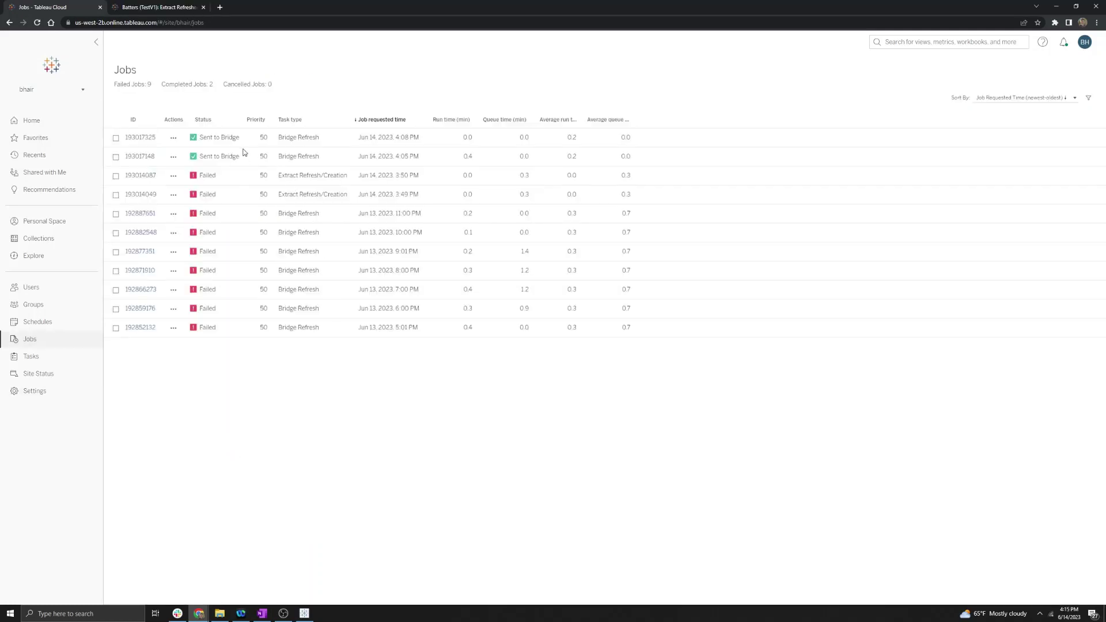
pyautogui.moveTo(229, 147)
pyautogui.click(151, 9)
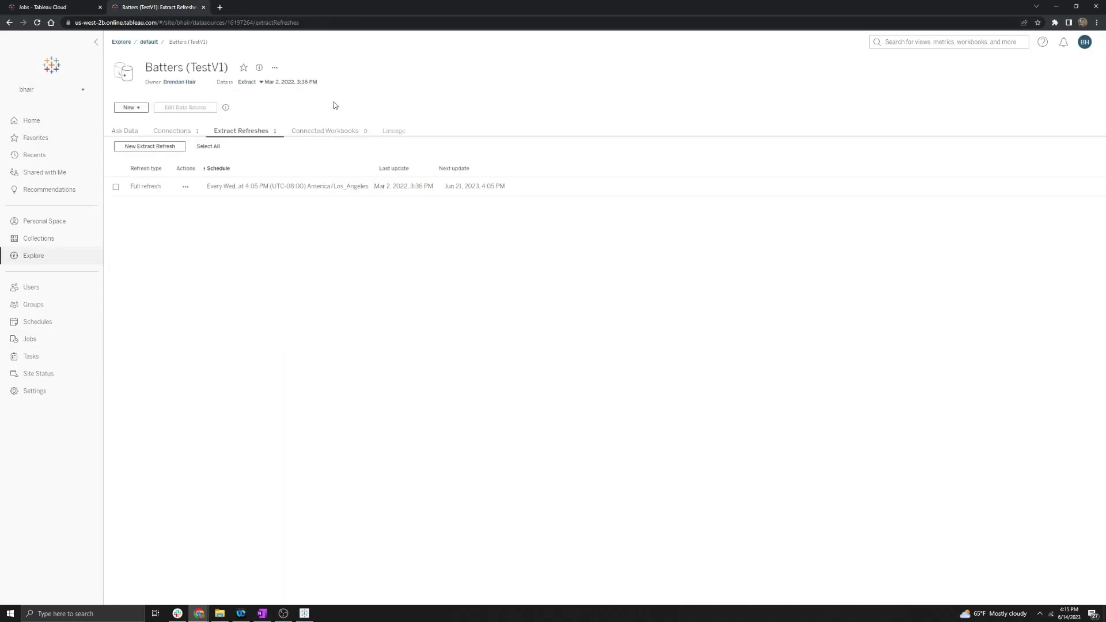
pyautogui.moveTo(316, 82); pyautogui.dragTo(263, 82)
pyautogui.hotkey('ctrl', 'shift', 'Tab')
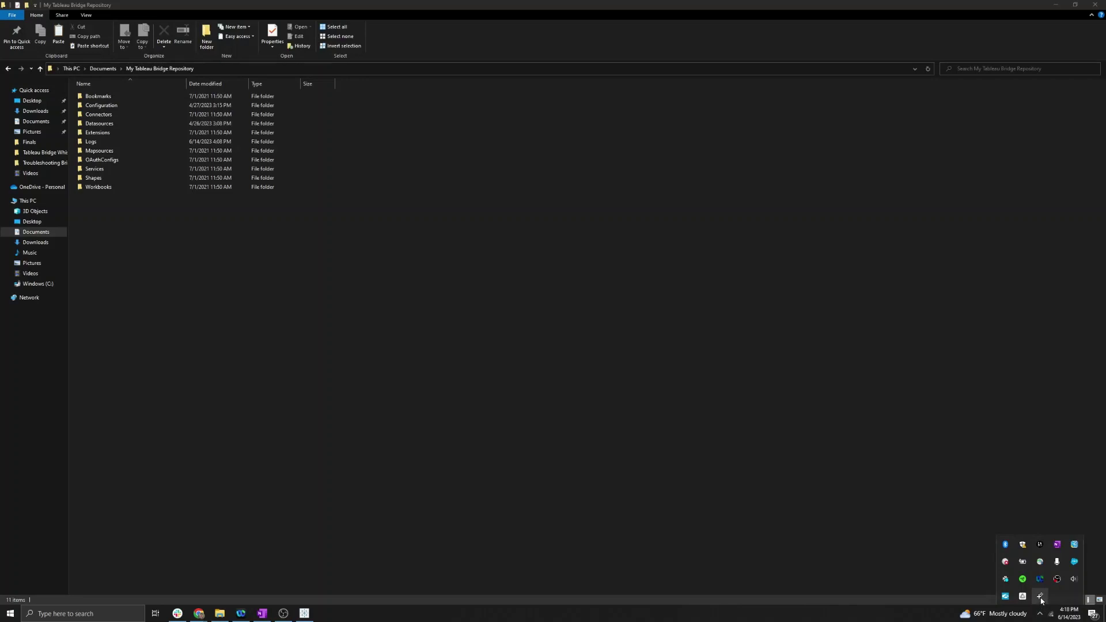
# Quit Tableau Bridge and rename the Logs folder to Logs_backup
pyautogui.rightClick(1040, 596)
pyautogui.click(1034, 599)
pyautogui.click(587, 327)
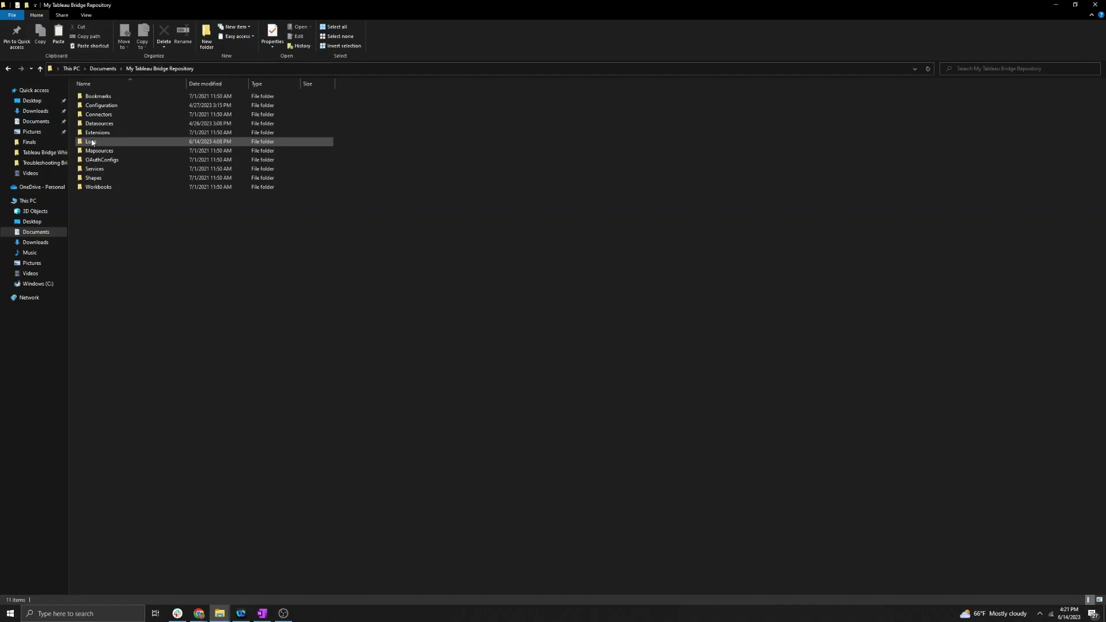
pyautogui.rightClick(92, 141)
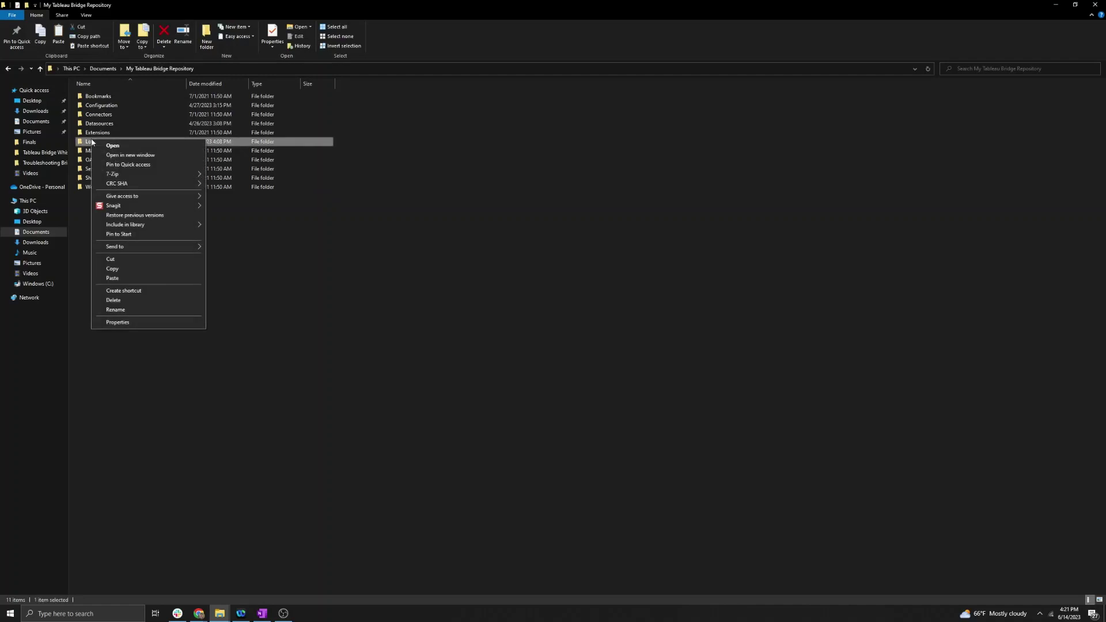
pyautogui.click(116, 309)
pyautogui.press('End')
pyautogui.write('_backup')
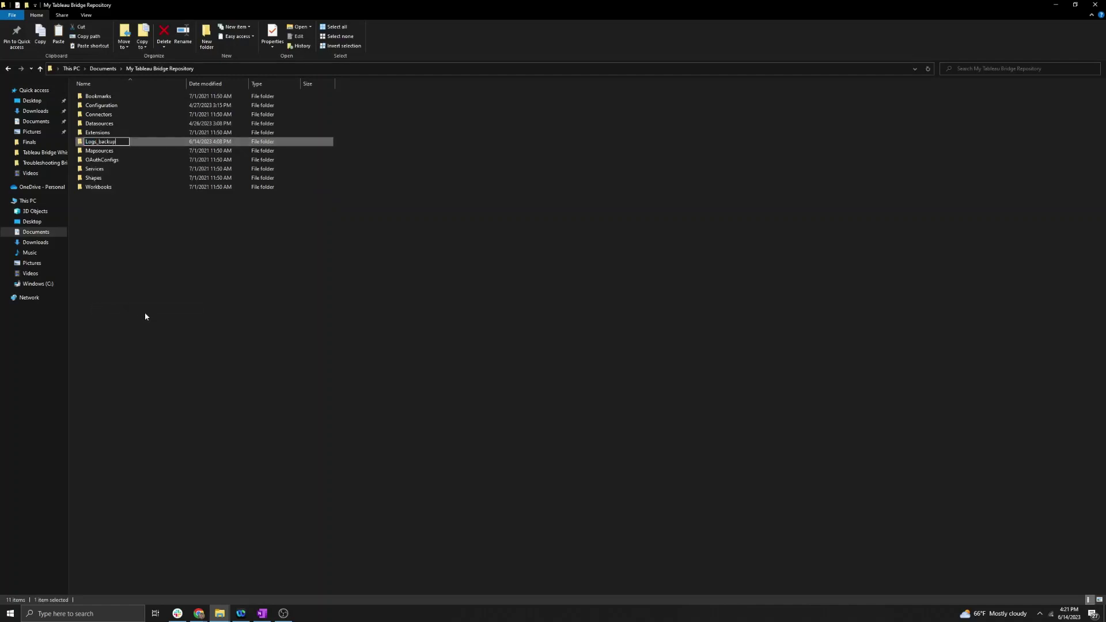
pyautogui.press('Return')
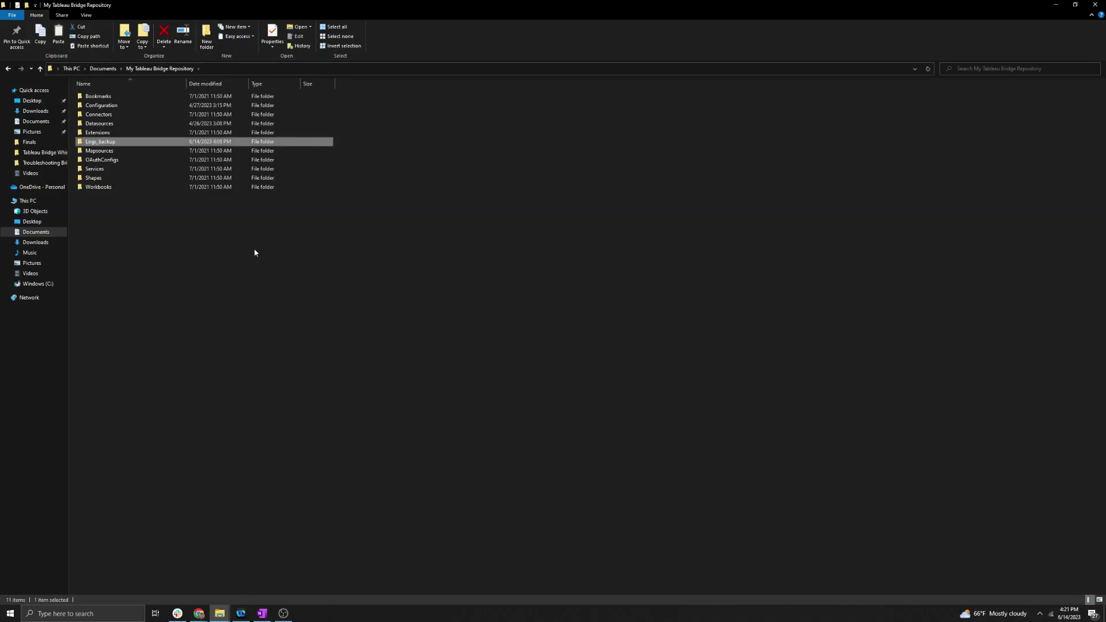
# Relaunch Tableau Bridge from the desktop so a fresh Logs folder is created
pyautogui.press('super+d')
pyautogui.doubleClick(540, 293)
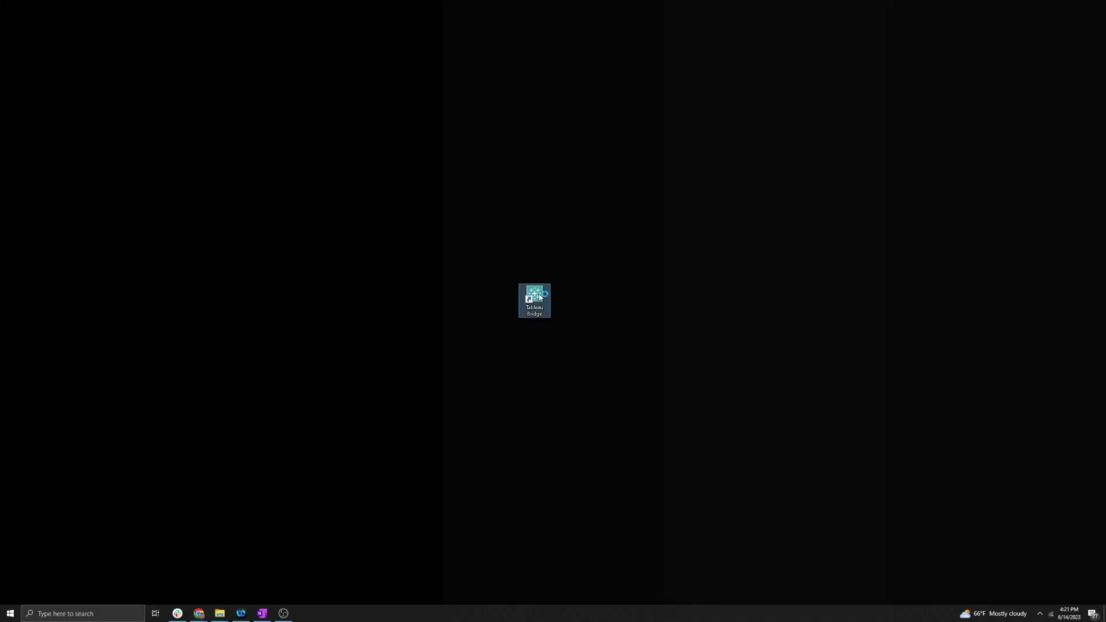
pyautogui.click(220, 613)
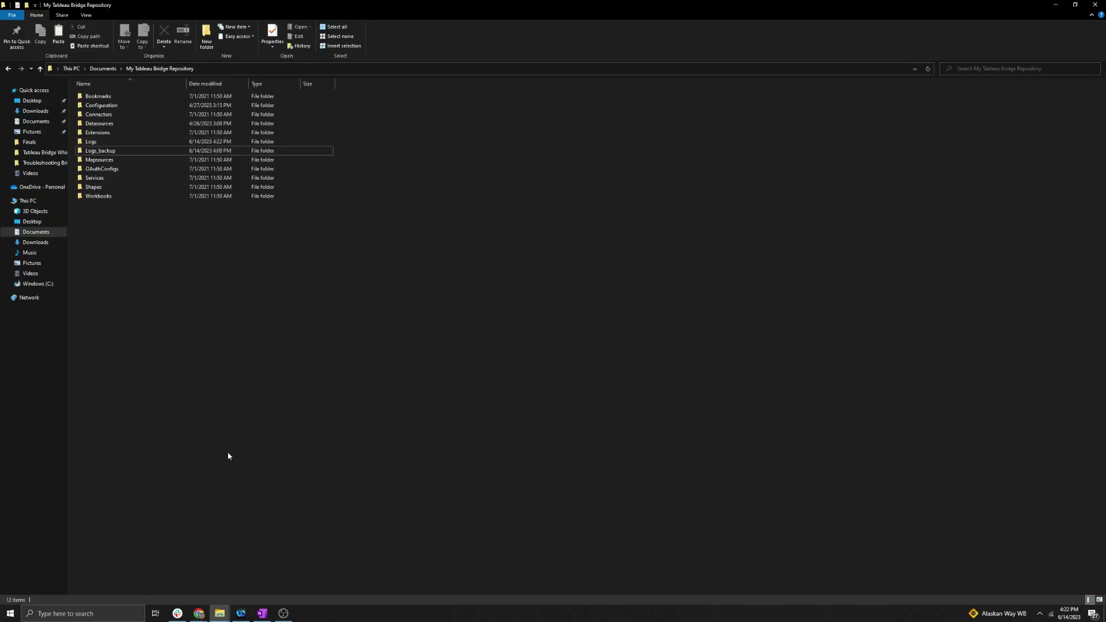
pyautogui.hotkey('alt', 'Tab')
# Run the Batters (TestV1) Full refresh now and check the new 4:22 PM Bridge Refresh job
pyautogui.click(185, 188)
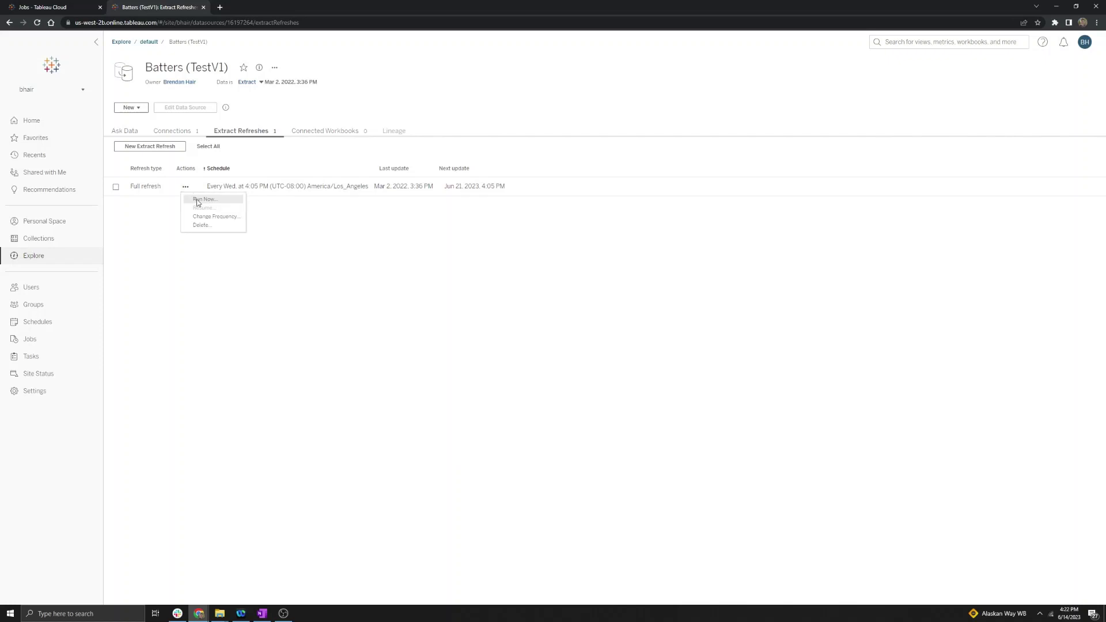
pyautogui.click(196, 201)
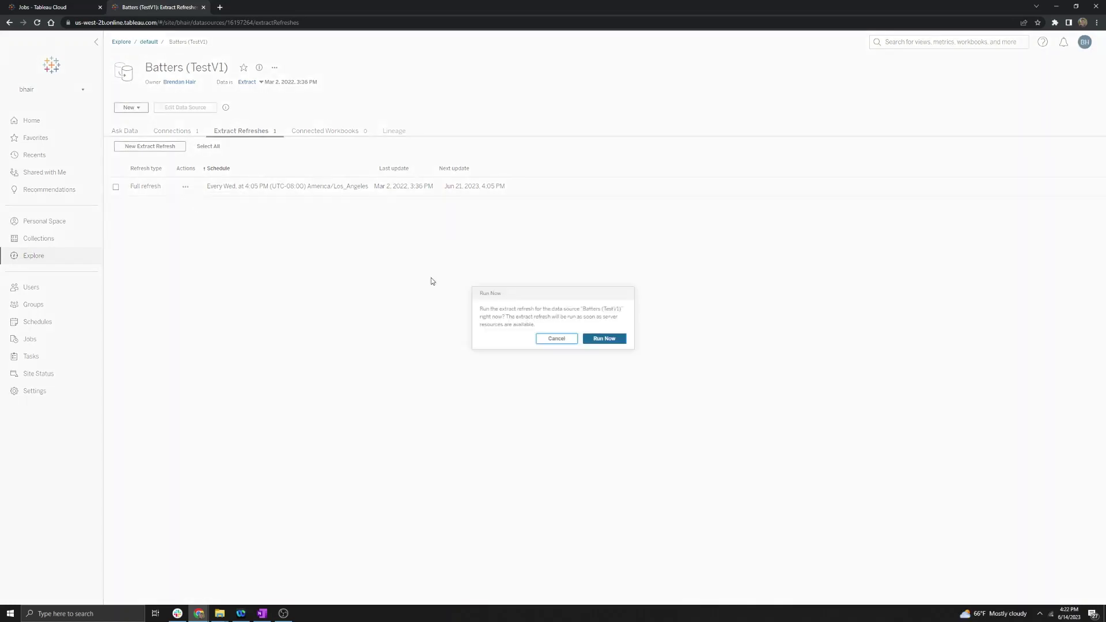
pyautogui.click(594, 337)
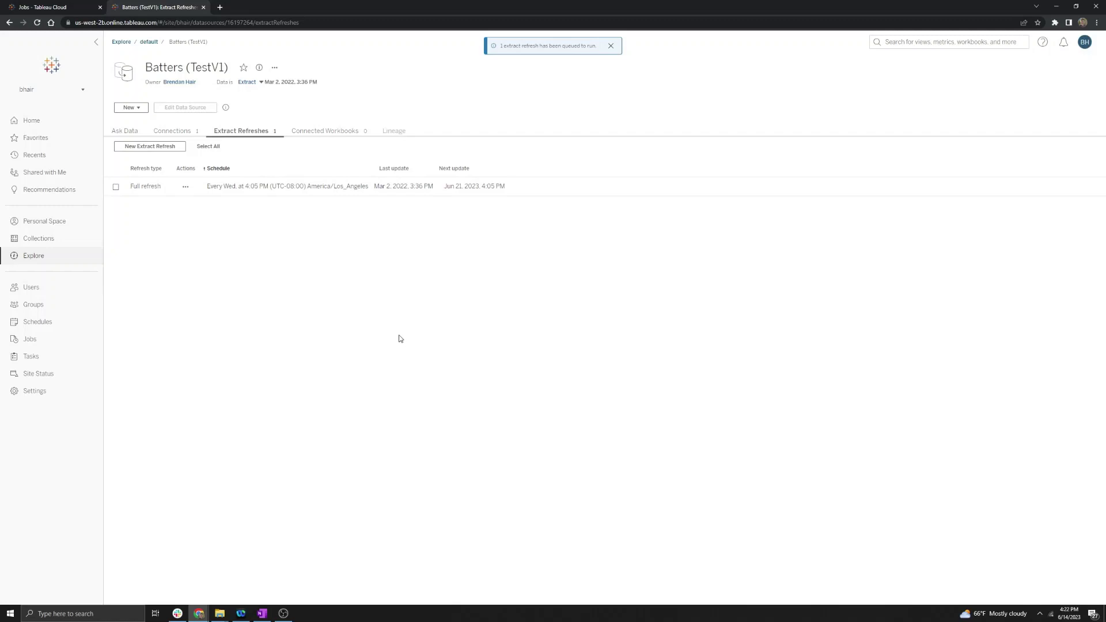
pyautogui.hotkey('alt', 'Left')
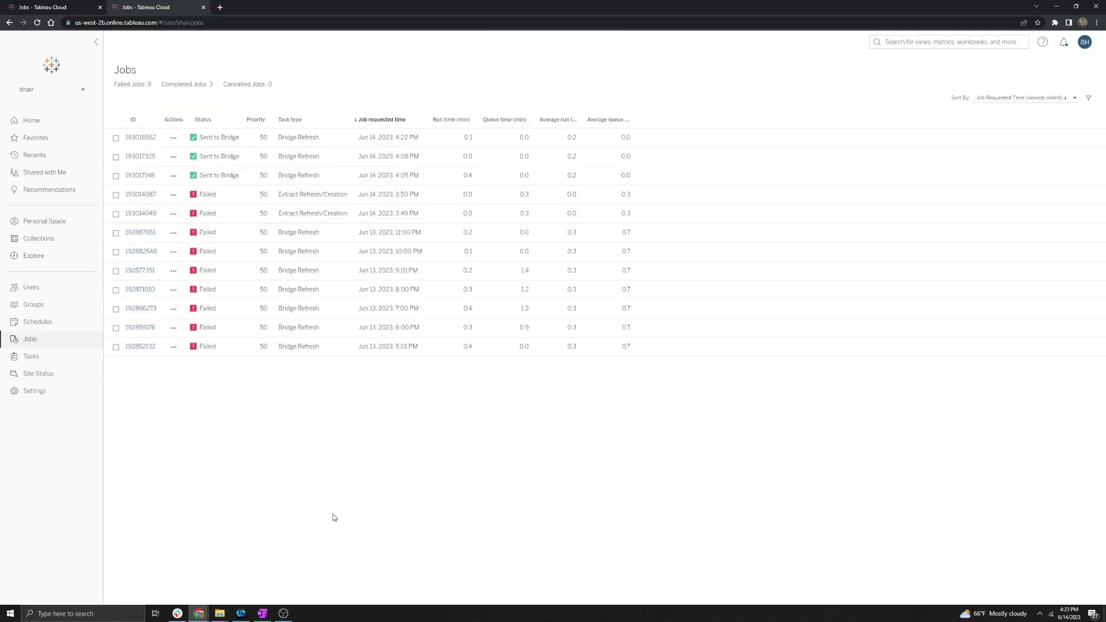
pyautogui.hotkey('alt', 'Tab')
# Zip the Logs folder into Logs.zip (about 80 KB), then open Logs to view its files
pyautogui.rightClick(97, 141)
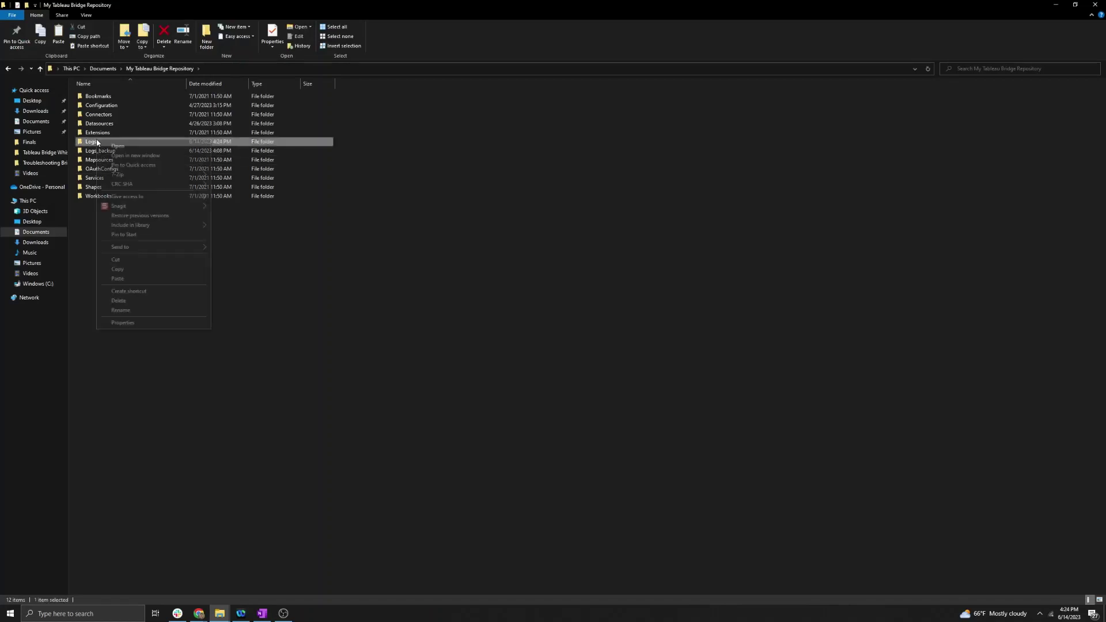
pyautogui.moveTo(143, 250)
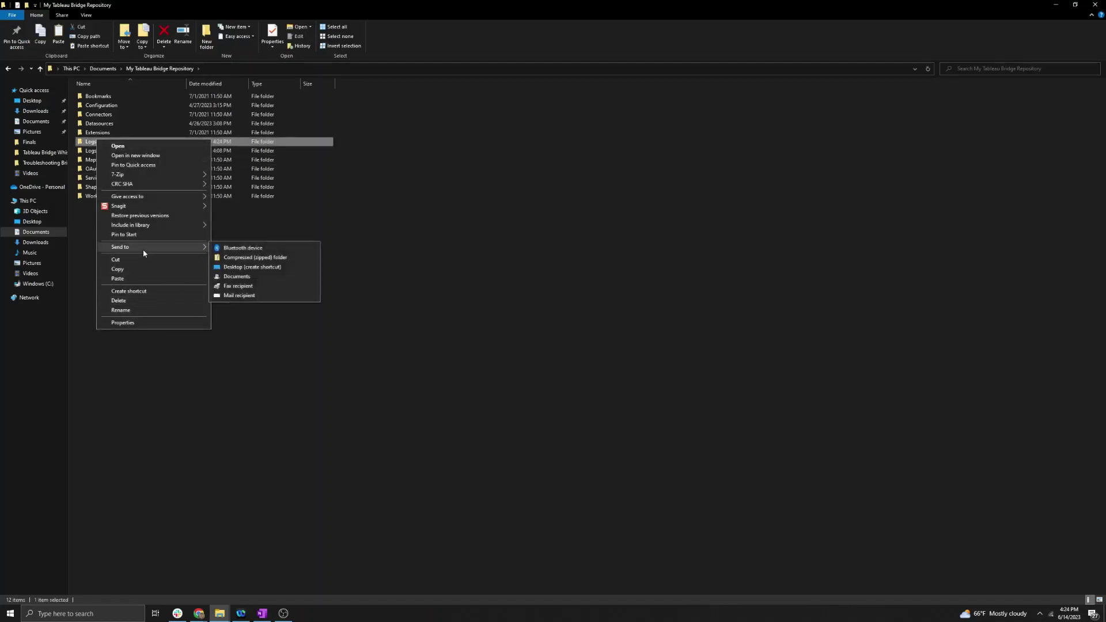
pyautogui.click(224, 259)
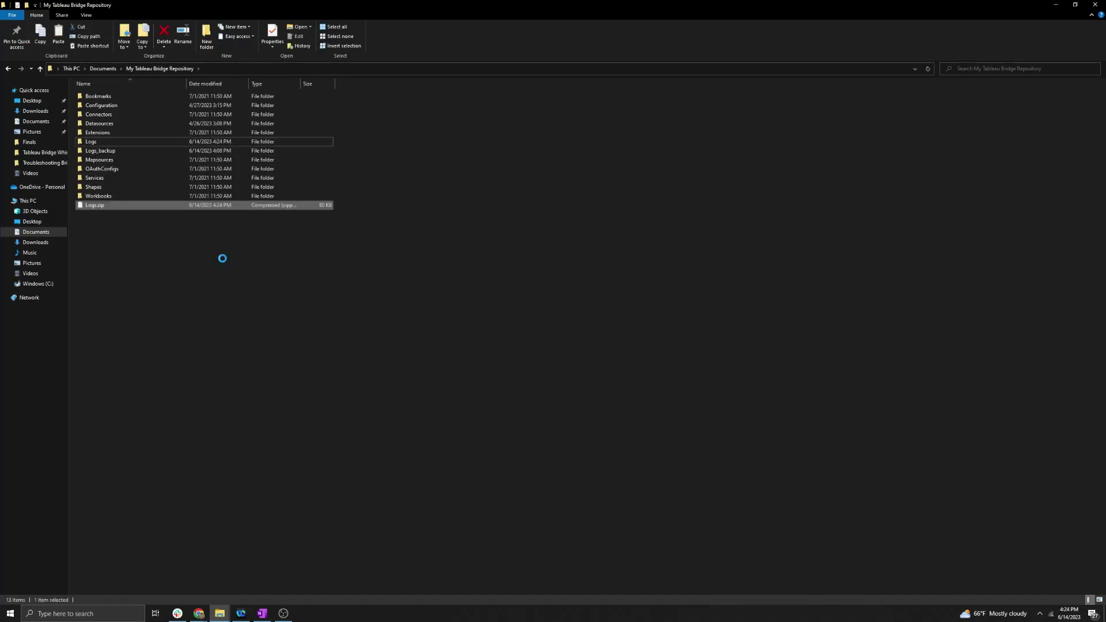
pyautogui.click(180, 237)
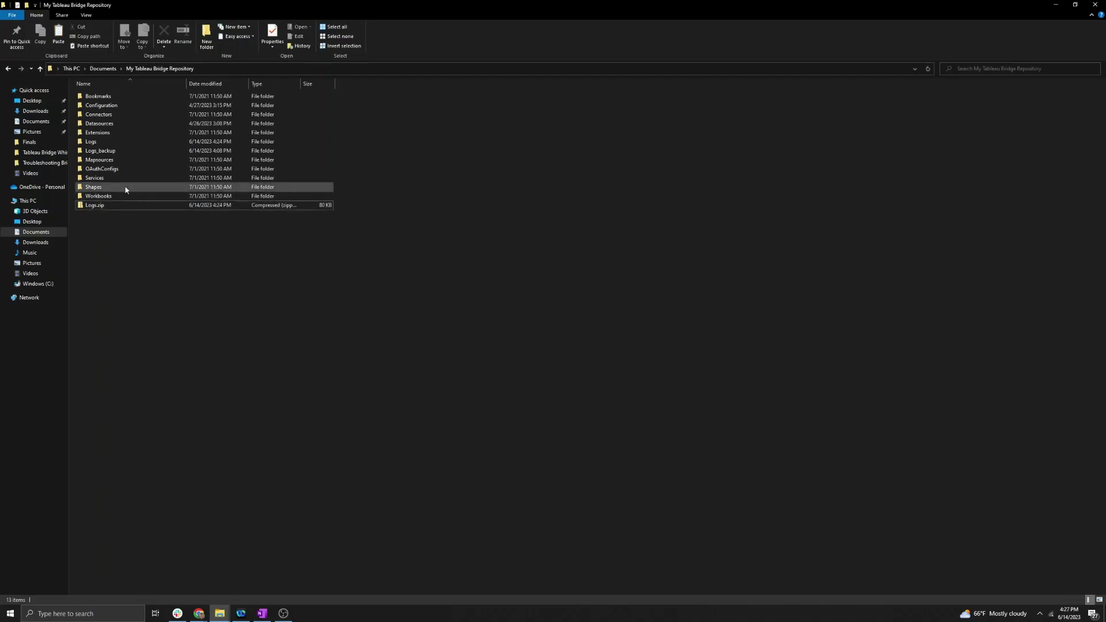
pyautogui.click(99, 143)
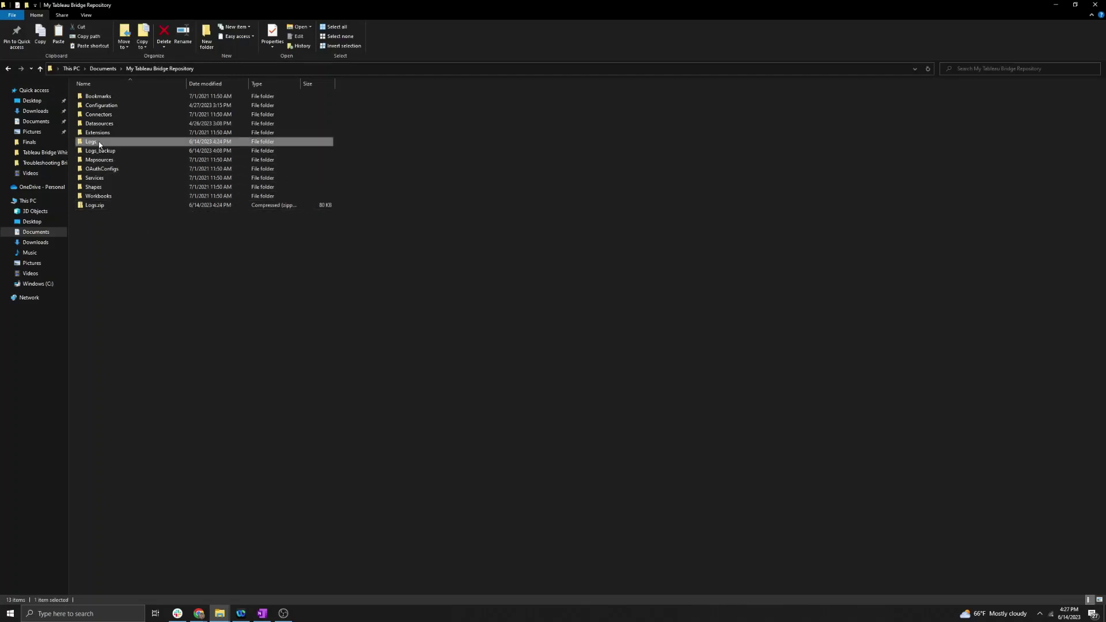
pyautogui.doubleClick(99, 143)
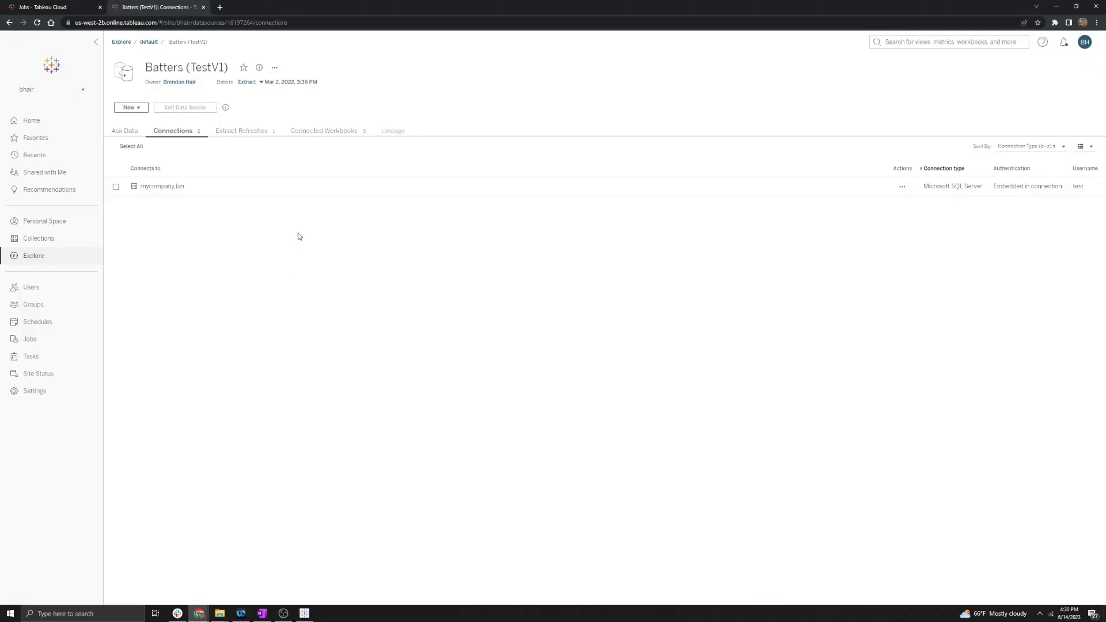
# Download Batters (TestV1).tdsx from the data source's actions menu and open it in Tableau Desktop
pyautogui.click(275, 68)
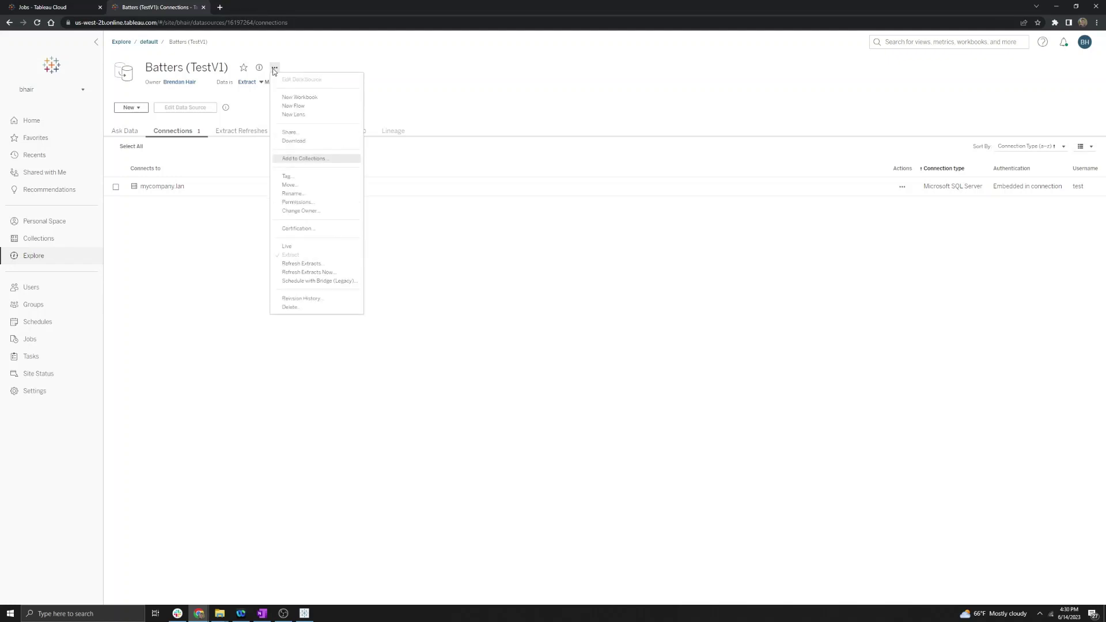
pyautogui.click(291, 141)
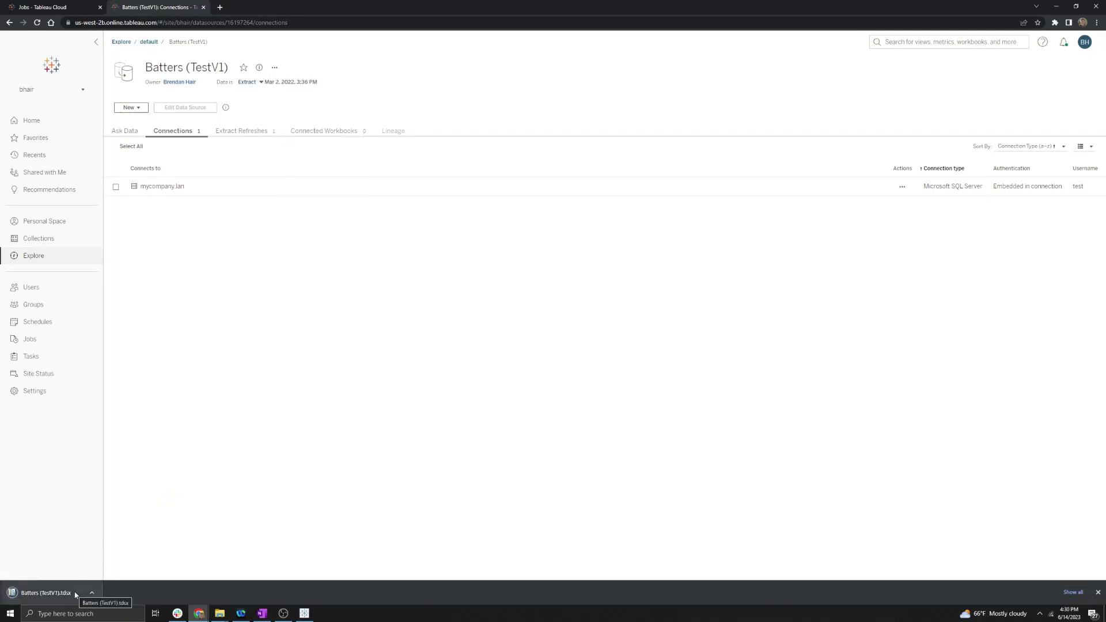
pyautogui.click(76, 593)
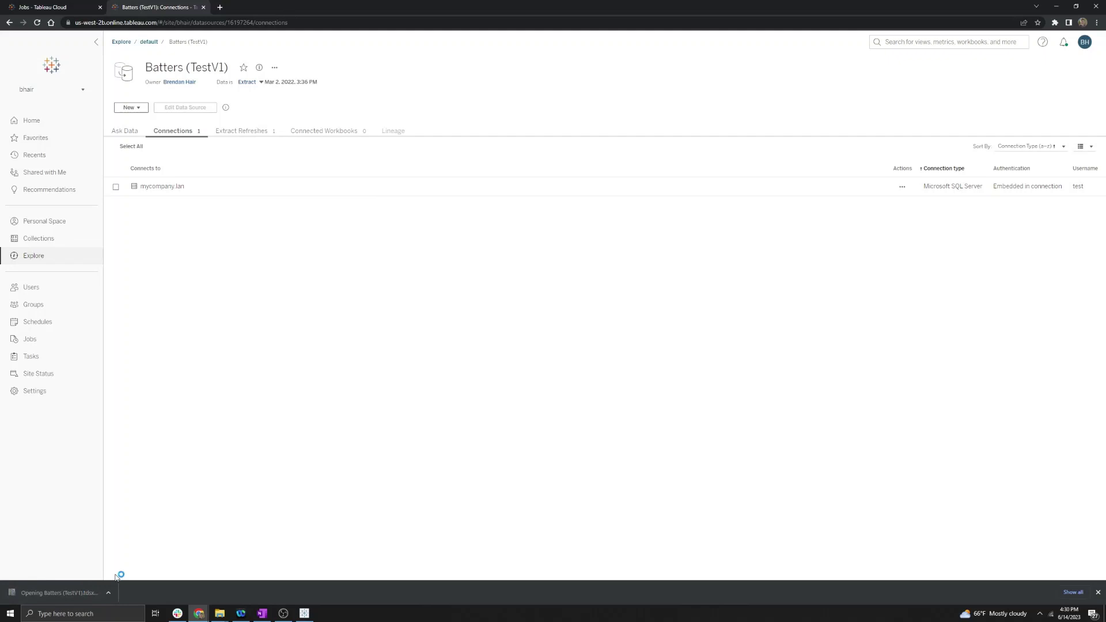
pyautogui.click(1063, 8)
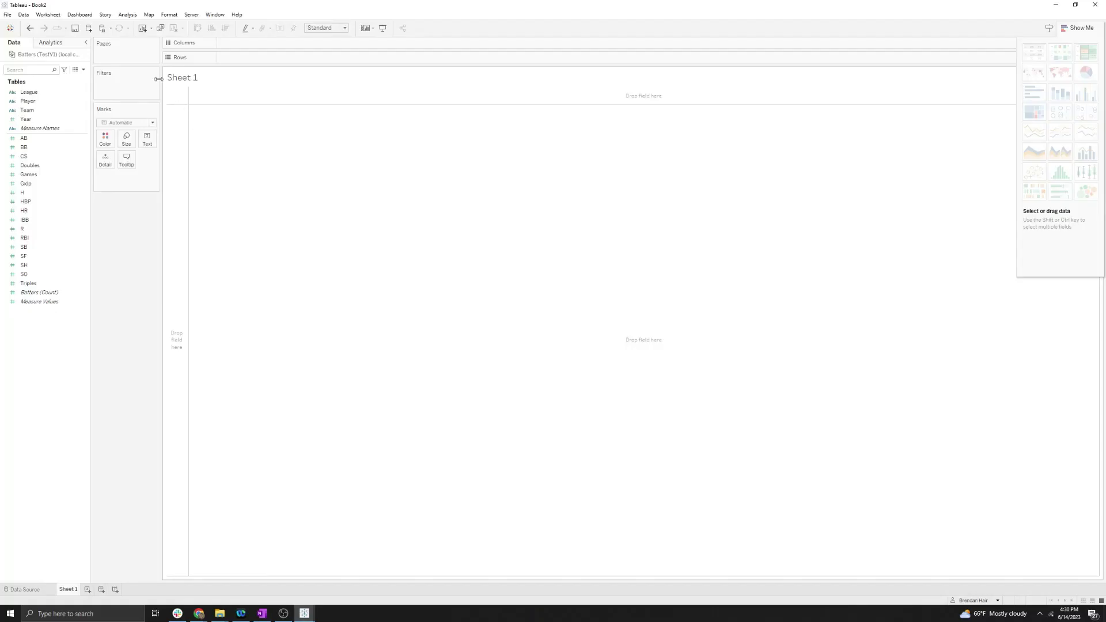
# Refresh the extract of the Batters (TestV1) local copy, confirming the full extract replacement
pyautogui.click(23, 14)
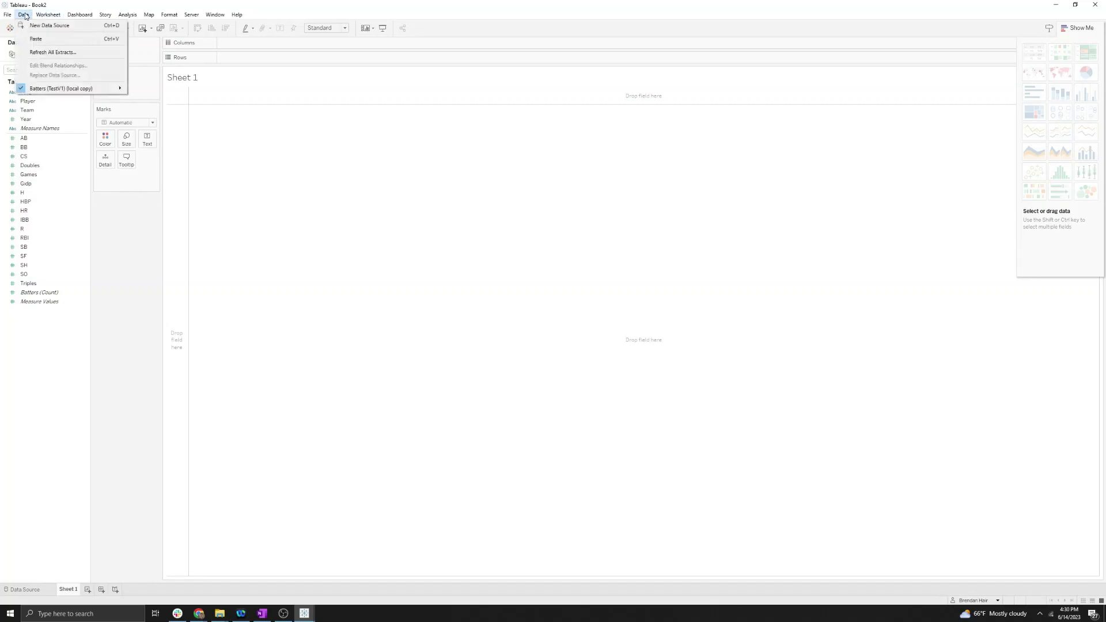
pyautogui.moveTo(40, 91)
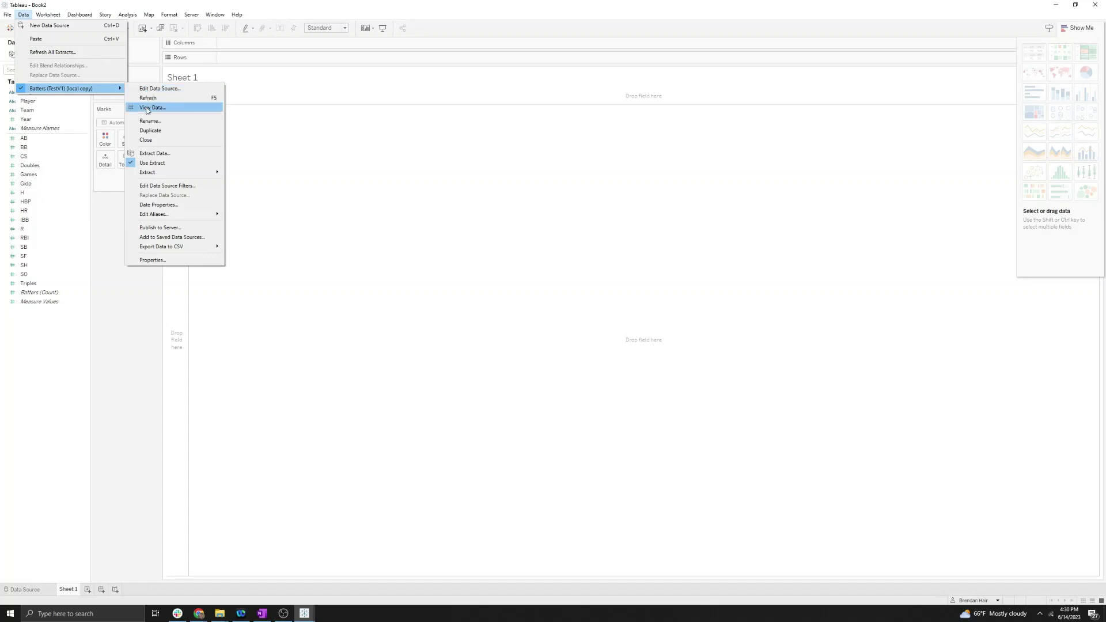
pyautogui.moveTo(151, 174)
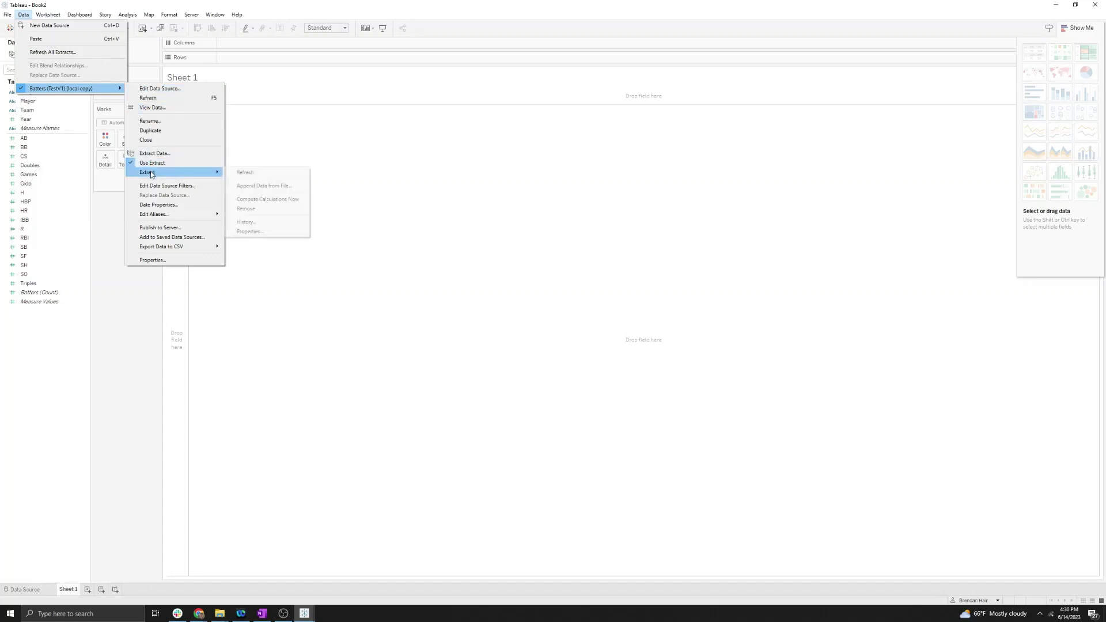
pyautogui.click(244, 173)
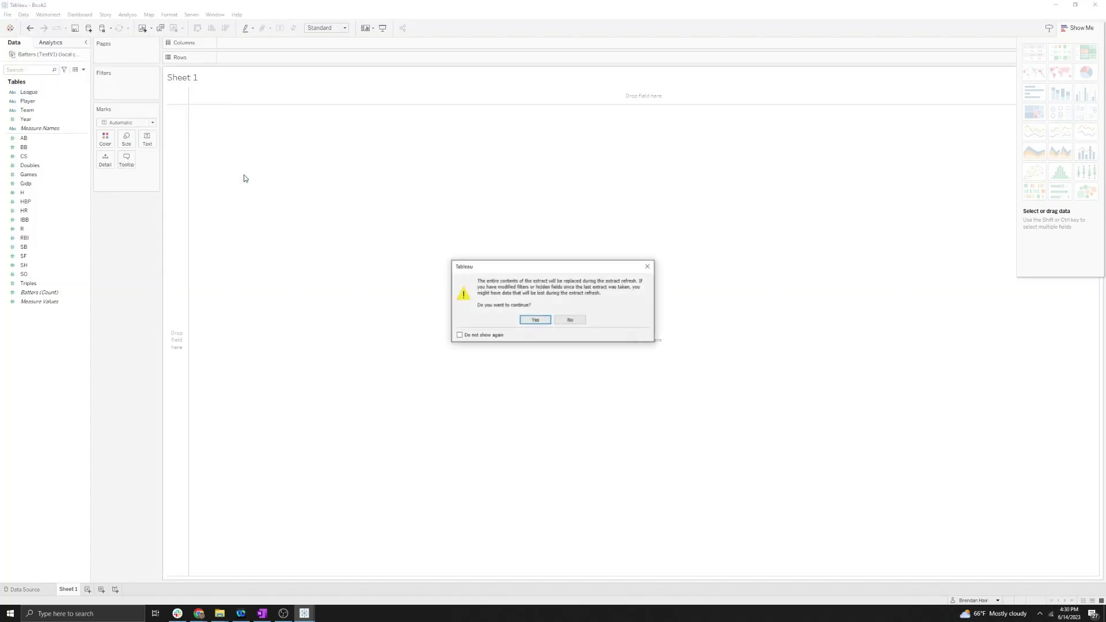
pyautogui.click(538, 321)
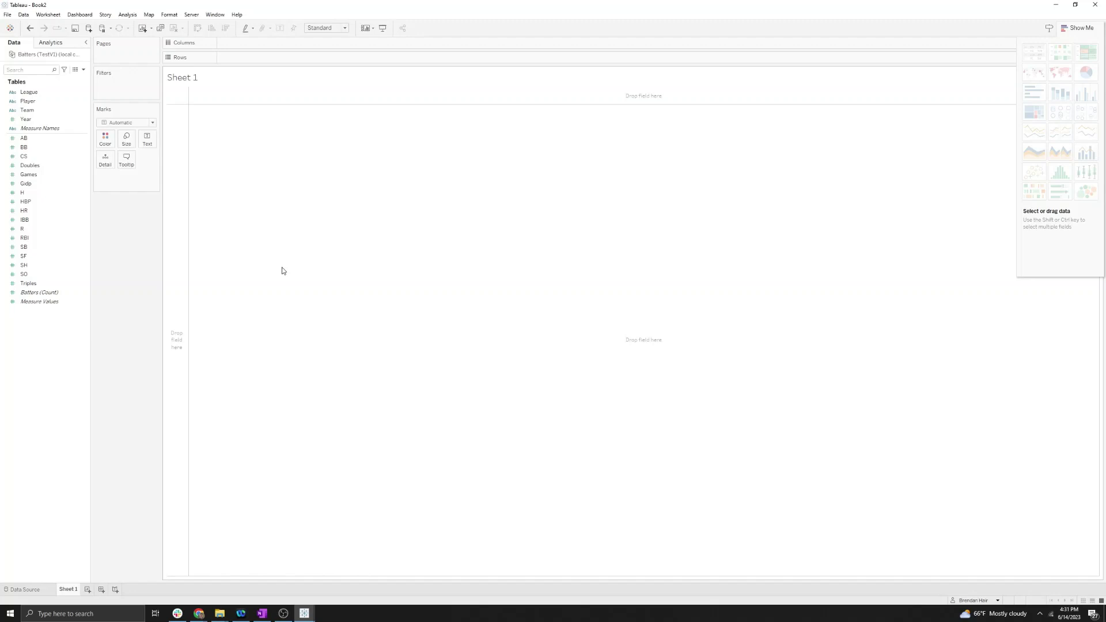